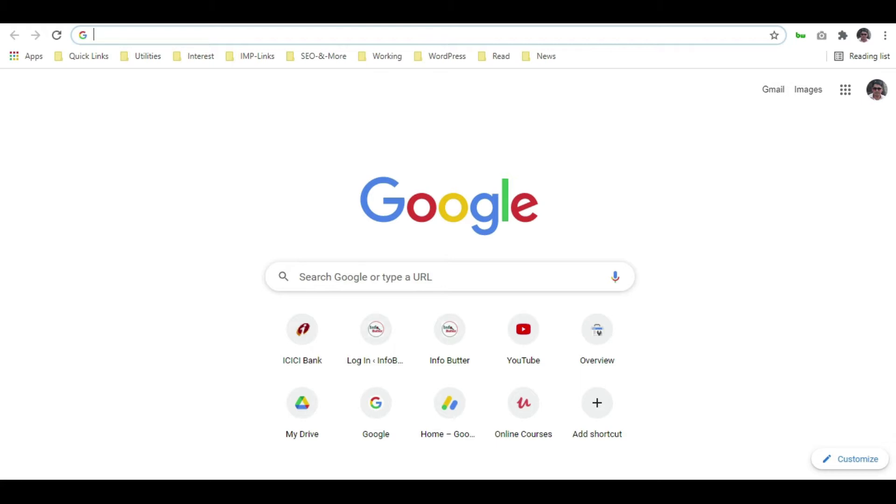
# - Open Paint from the Windows Accessories group in the list of all installed apps
pyautogui.press('super')
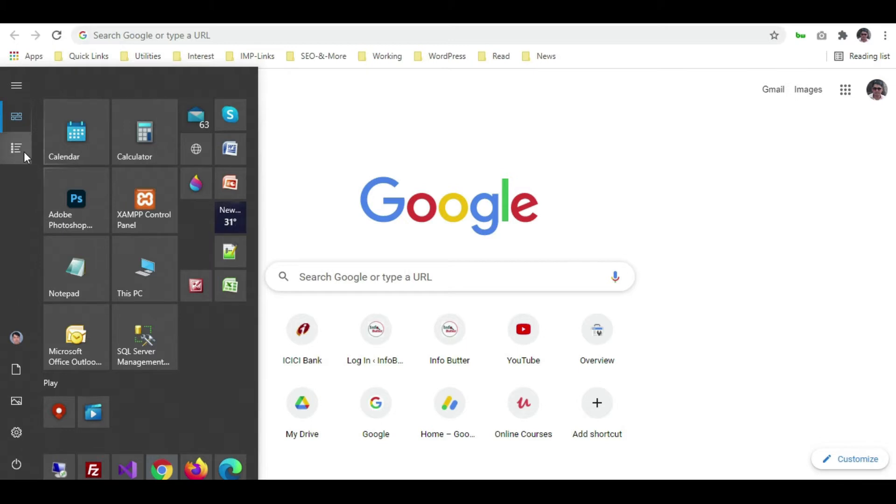
pyautogui.moveTo(23, 152)
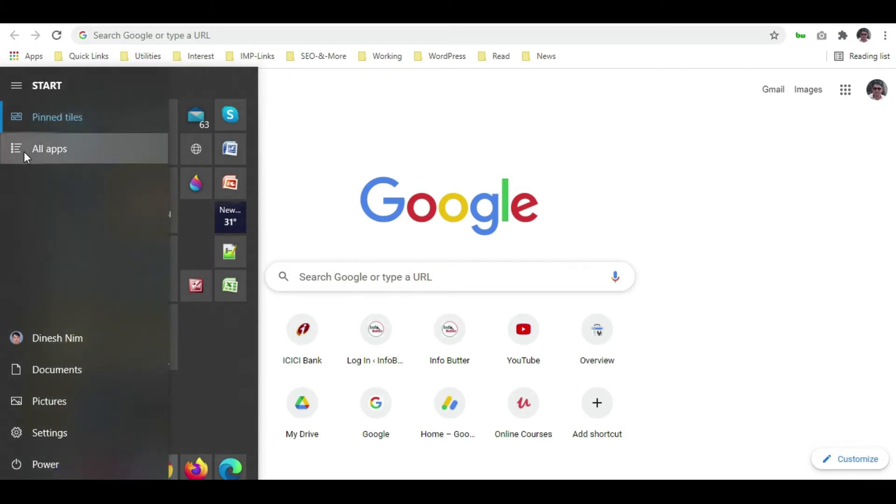
pyautogui.click(25, 153)
pyautogui.scroll(-3, 176, 218)
pyautogui.scroll(-20, 176, 216)
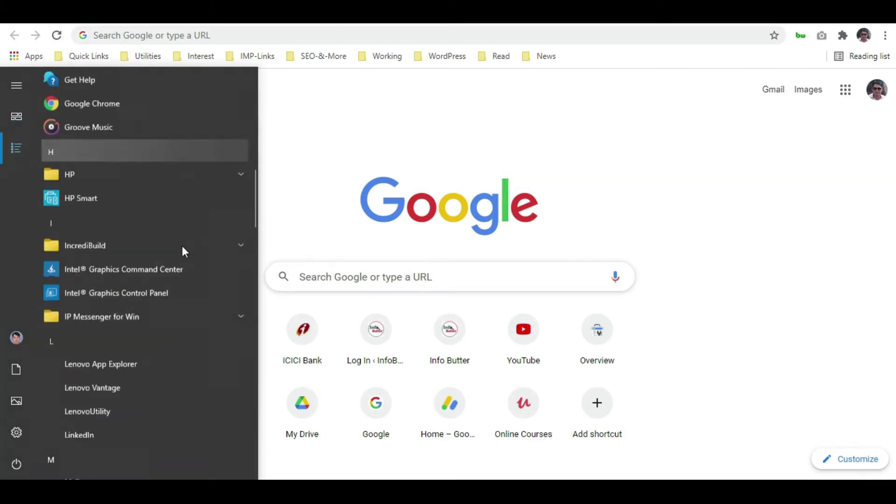
pyautogui.scroll(-1, 196, 275)
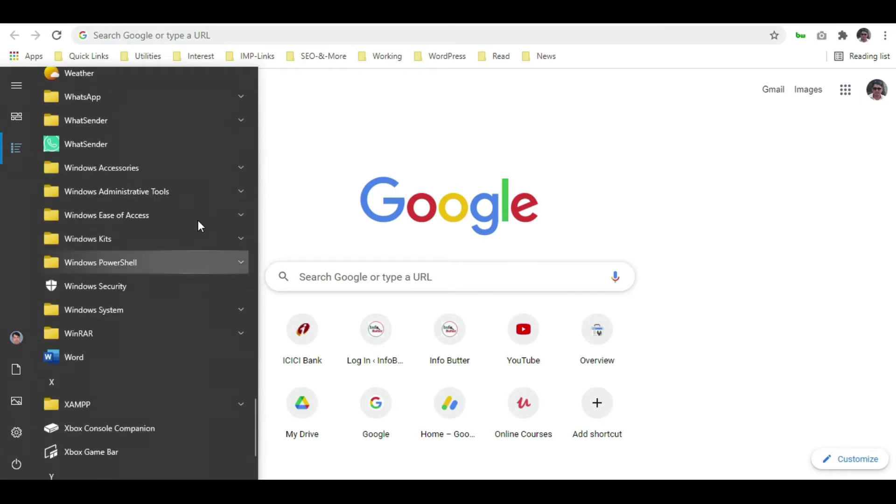
pyautogui.click(181, 167)
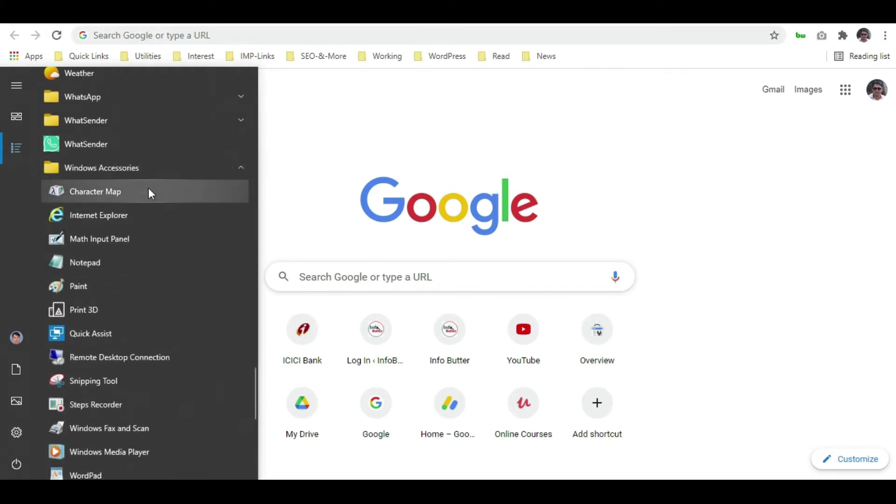
pyautogui.click(111, 288)
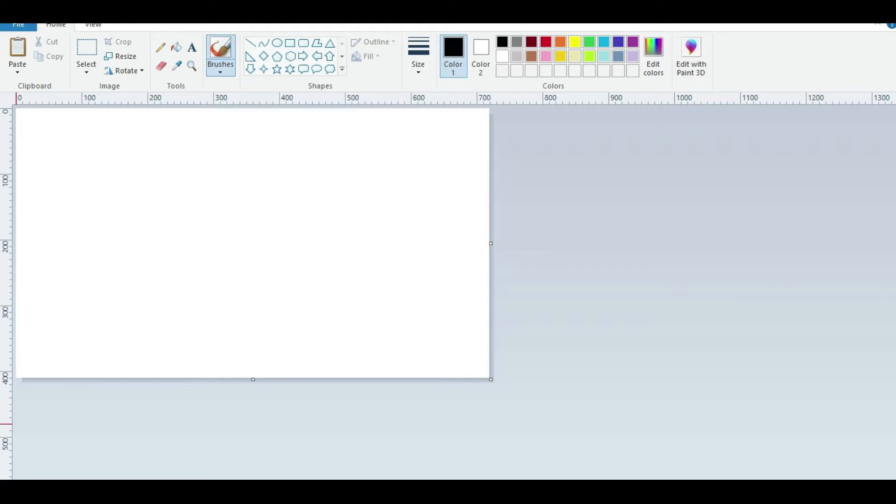
# - Search Windows for "paint" and return to the blank Paint canvas
pyautogui.click(14, 488)
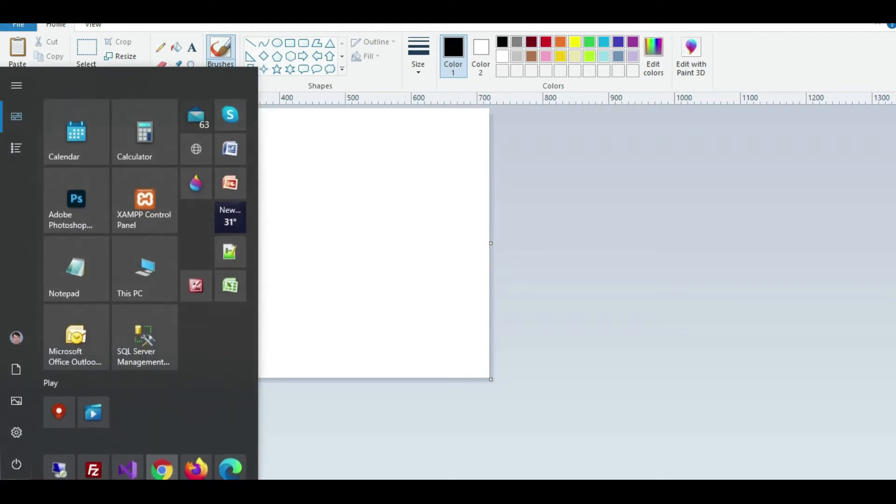
pyautogui.write('paint')
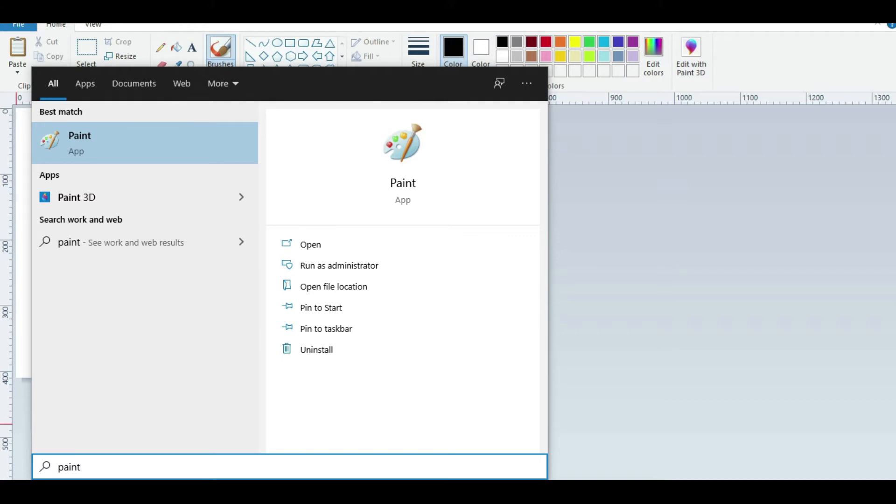
pyautogui.click(663, 132)
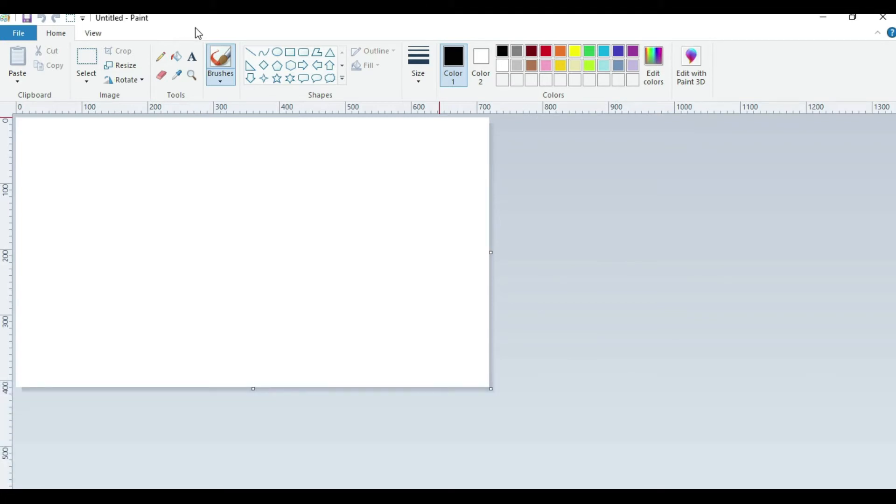
pyautogui.click(124, 22)
# - Write the word "Paint" freehand in black with the Pencil and draw an arched line below it
pyautogui.click(162, 58)
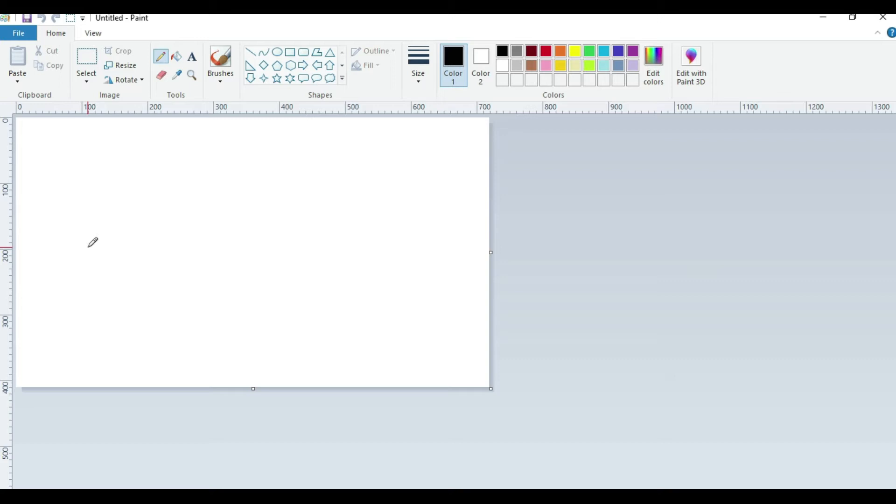
pyautogui.moveTo(88, 206); pyautogui.dragTo(95, 268)
pyautogui.moveTo(77, 222)
pyautogui.mouseDown()
pyautogui.moveTo(83, 204)
pyautogui.moveTo(109, 207)
pyautogui.moveTo(106, 229)
pyautogui.moveTo(123, 236)
pyautogui.moveTo(117, 267)
pyautogui.moveTo(138, 242)
pyautogui.moveTo(152, 260)
pyautogui.moveTo(157, 247)
pyautogui.moveTo(180, 259)
pyautogui.moveTo(181, 229)
pyautogui.moveTo(202, 246)
pyautogui.mouseUp()
pyautogui.click(166, 231)
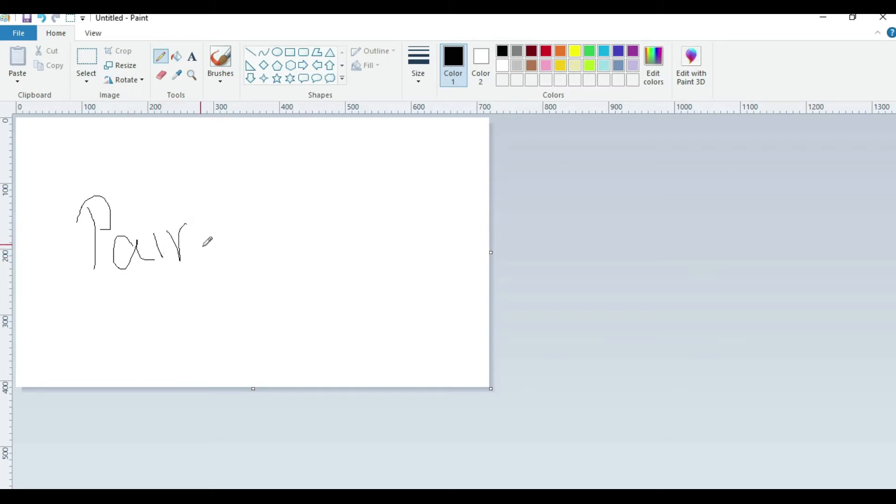
pyautogui.moveTo(193, 166); pyautogui.dragTo(232, 244)
pyautogui.moveTo(196, 202); pyautogui.dragTo(229, 201)
pyautogui.moveTo(169, 312)
pyautogui.mouseDown()
pyautogui.moveTo(274, 261)
pyautogui.moveTo(301, 285)
pyautogui.mouseUp()
pyautogui.click(155, 220)
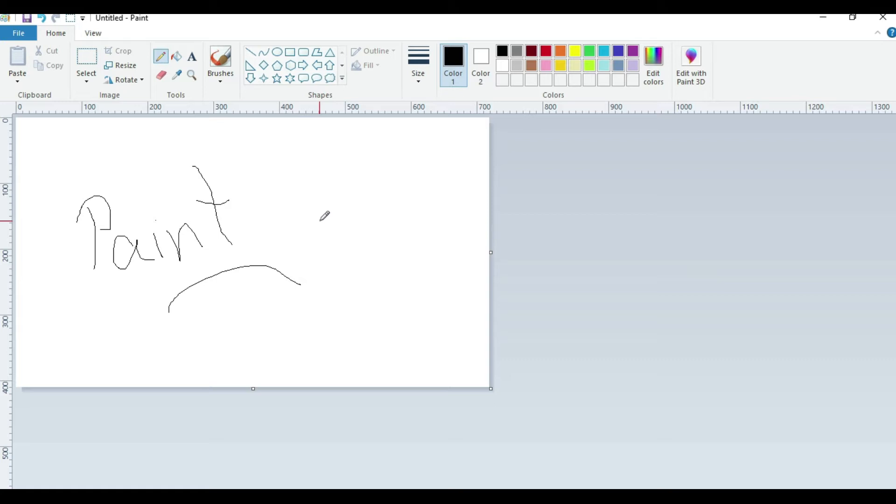
# - Draw a slanted red Pencil stroke on the canvas beside the handwritten word
pyautogui.click(551, 55)
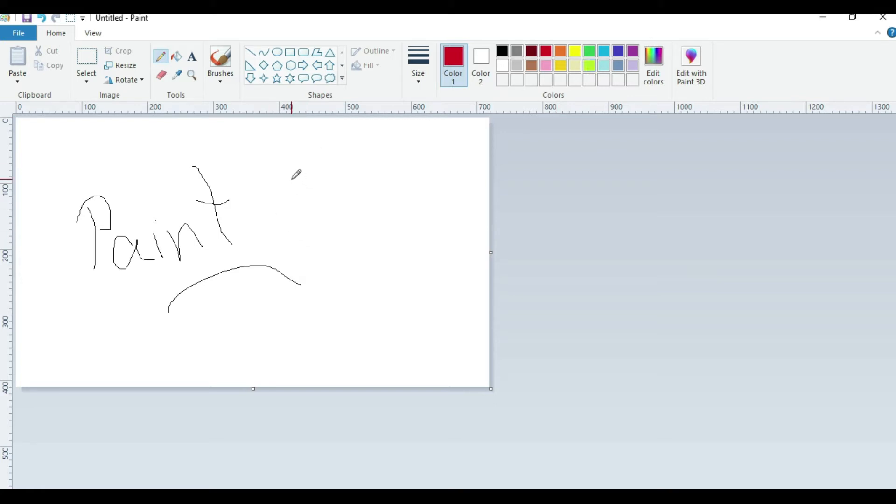
pyautogui.moveTo(292, 179); pyautogui.dragTo(317, 251)
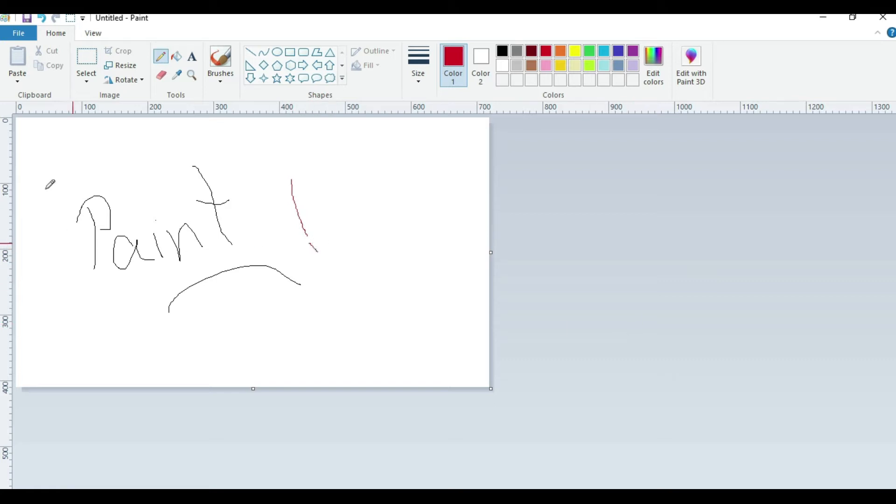
# - Erase the red stroke and the arched line with the Eraser at its thickest size
pyautogui.click(161, 74)
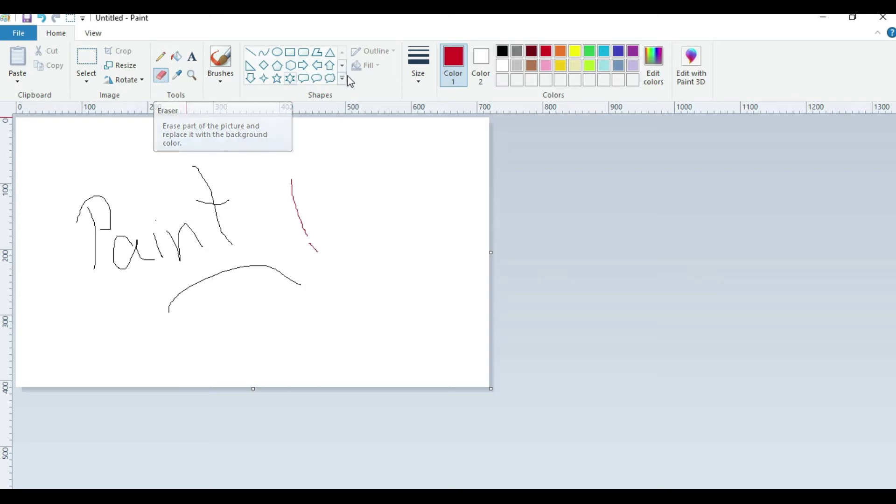
pyautogui.click(418, 82)
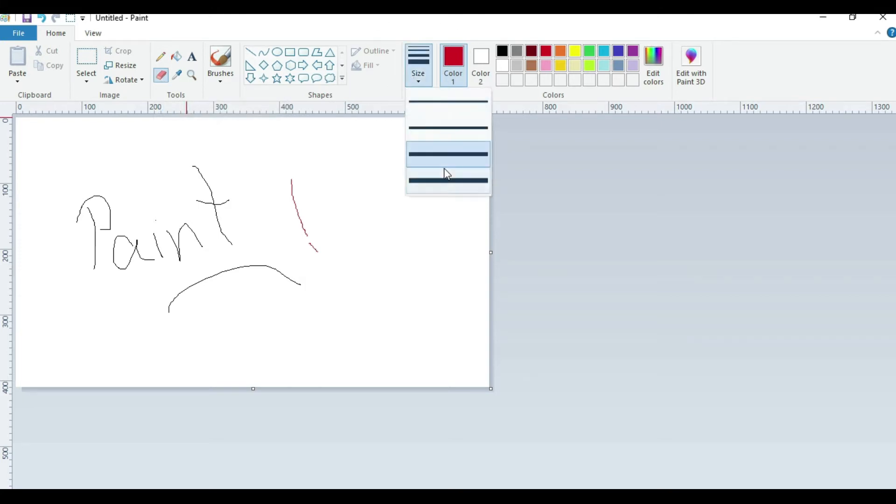
pyautogui.click(456, 181)
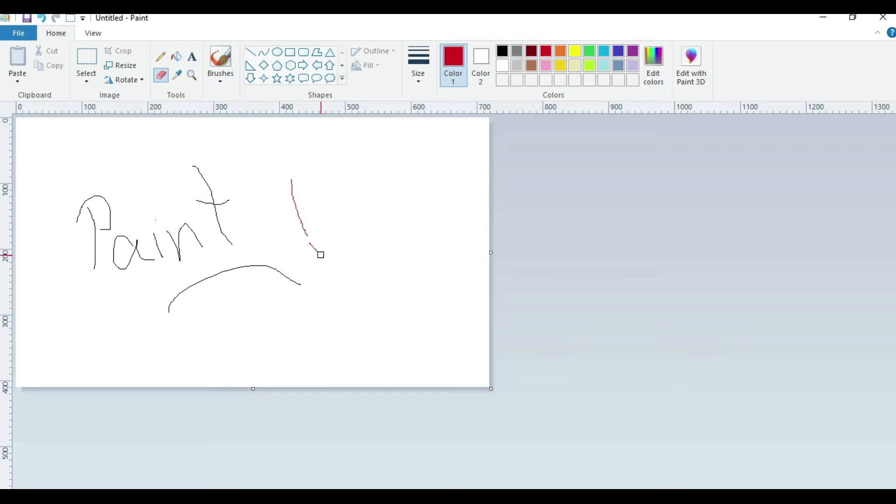
pyautogui.moveTo(320, 255)
pyautogui.mouseDown()
pyautogui.moveTo(309, 244)
pyautogui.moveTo(310, 258)
pyautogui.moveTo(292, 182)
pyautogui.moveTo(293, 204)
pyautogui.mouseUp()
pyautogui.moveTo(302, 284)
pyautogui.mouseDown()
pyautogui.moveTo(263, 266)
pyautogui.moveTo(227, 269)
pyautogui.moveTo(170, 294)
pyautogui.moveTo(166, 312)
pyautogui.mouseUp()
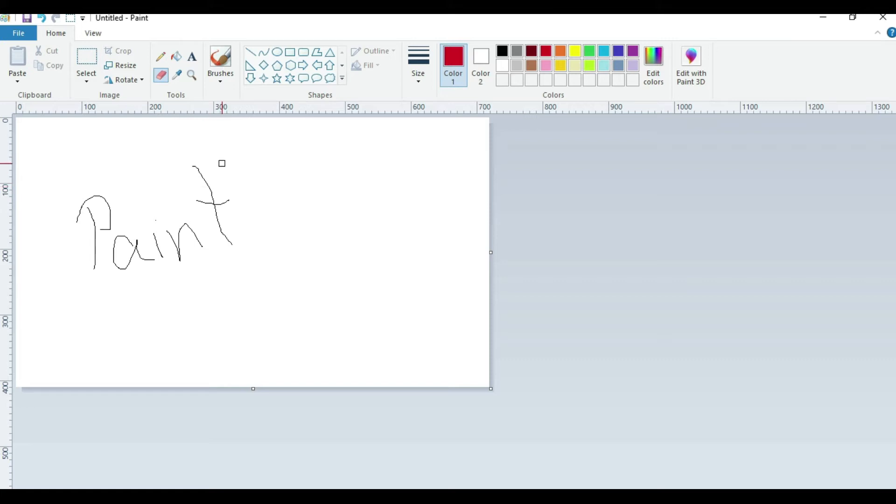
# - Select the area around the handwritten word "Paint" and delete it
pyautogui.click(95, 69)
pyautogui.moveTo(42, 128)
pyautogui.mouseDown()
pyautogui.moveTo(137, 257)
pyautogui.moveTo(270, 299)
pyautogui.mouseUp()
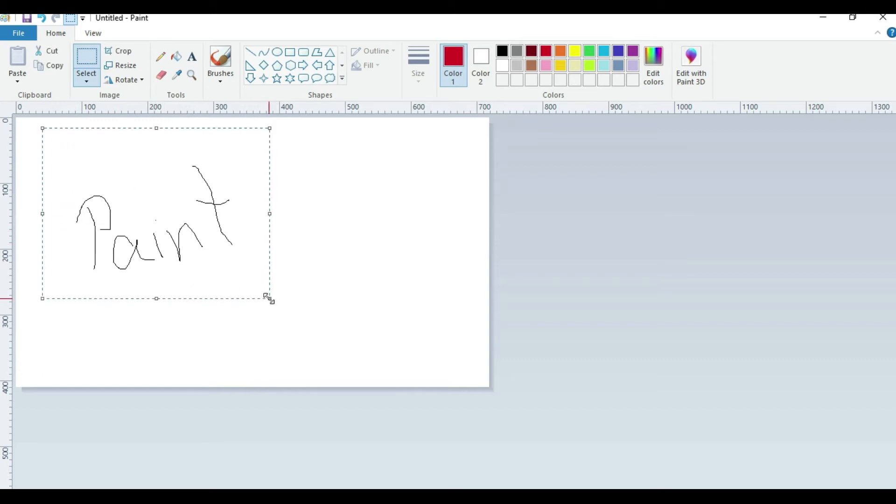
pyautogui.rightClick(233, 246)
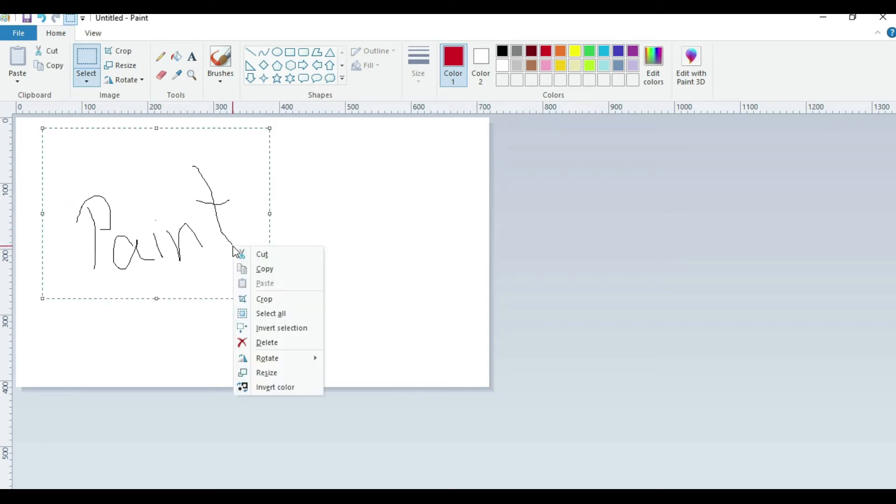
pyautogui.click(292, 344)
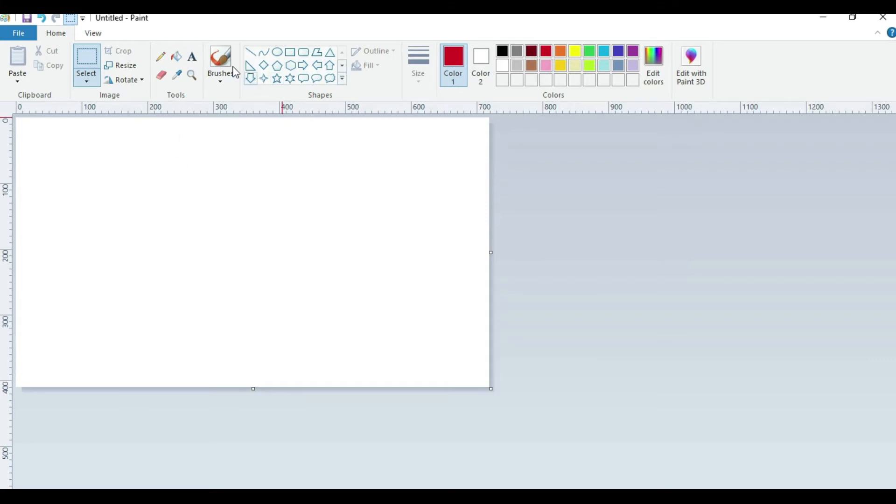
# - Fill the whole blank canvas with orange, and undo the fill
pyautogui.click(179, 58)
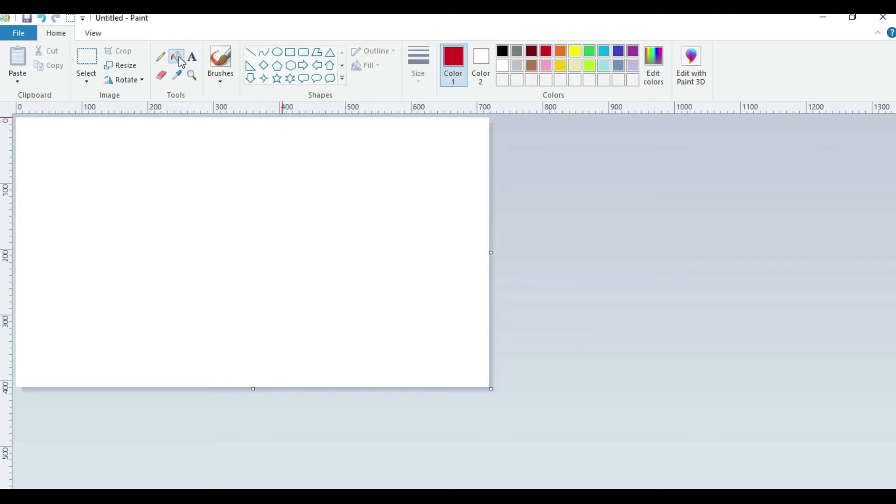
pyautogui.click(502, 51)
pyautogui.click(516, 54)
pyautogui.click(574, 52)
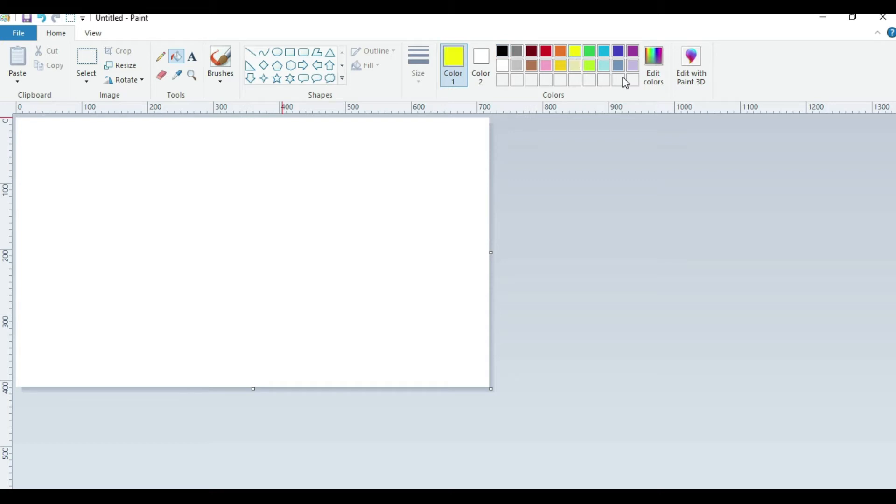
pyautogui.click(561, 53)
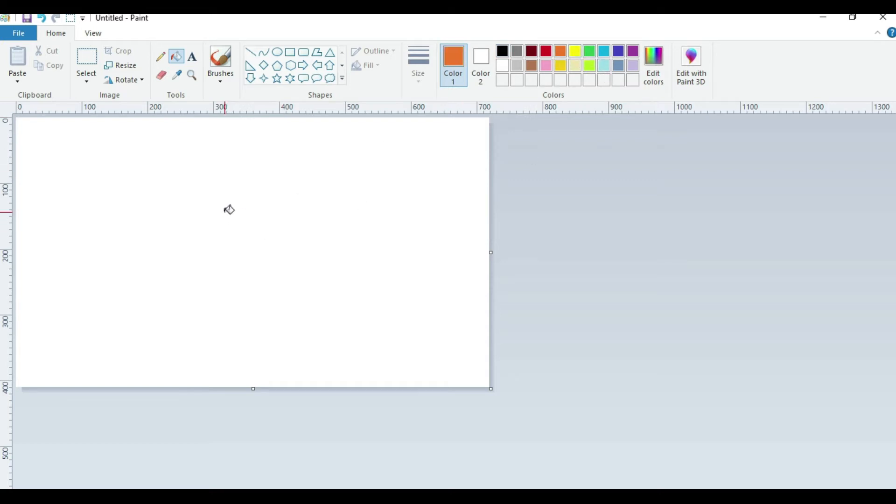
pyautogui.click(230, 210)
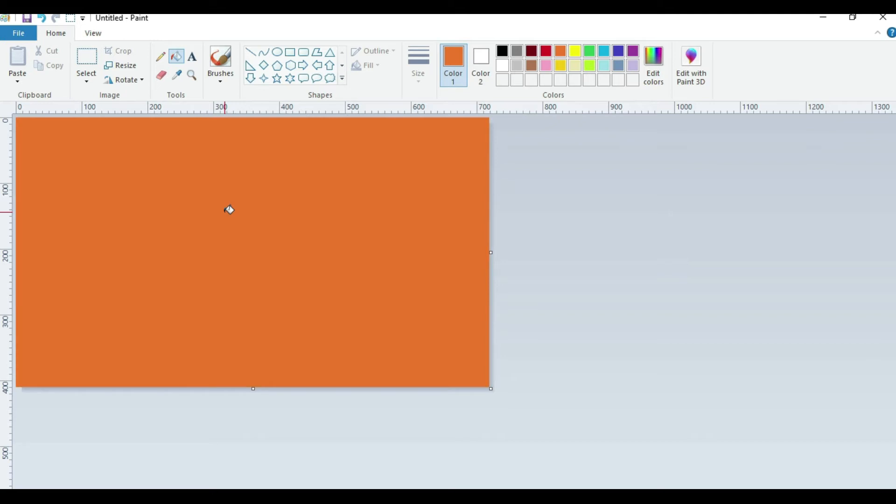
pyautogui.hotkey('ctrl', 'z')
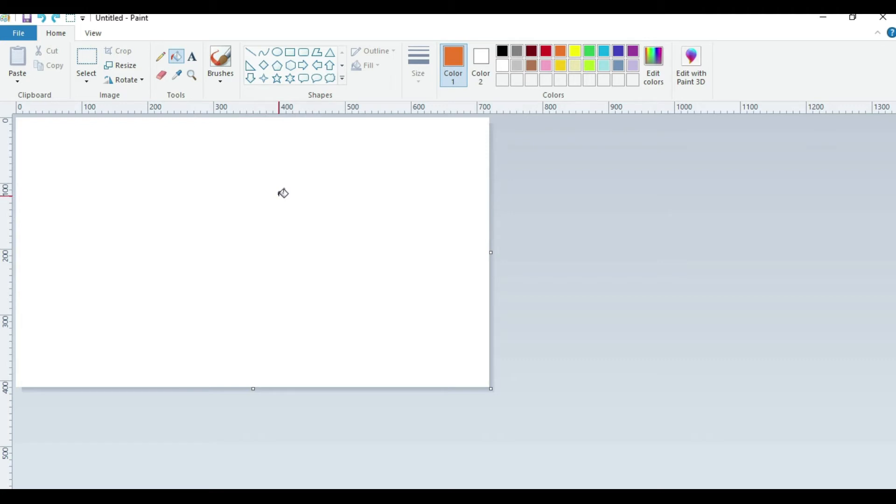
# - Fill the canvas successively with orange, white, green and indigo
pyautogui.click(283, 193)
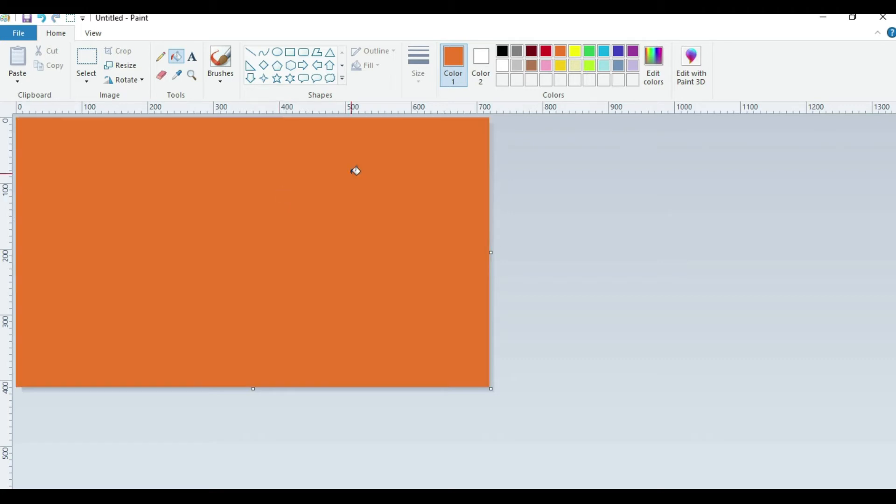
pyautogui.click(502, 65)
pyautogui.click(308, 222)
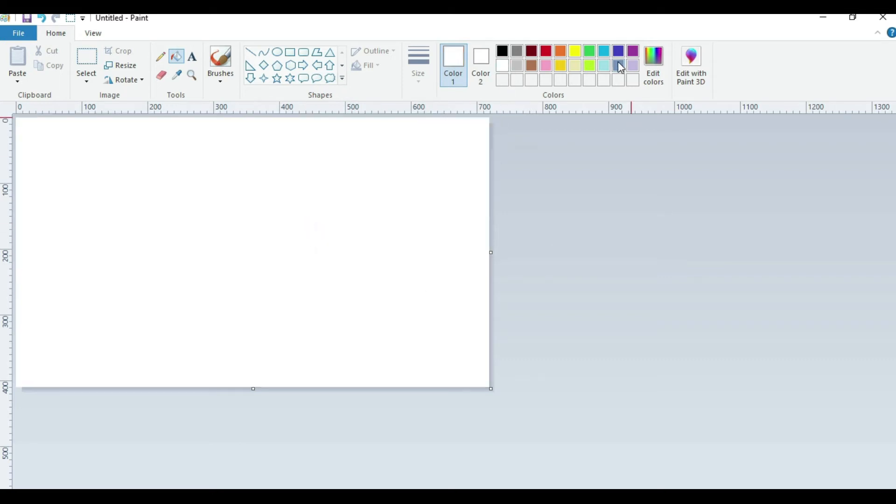
pyautogui.click(591, 50)
pyautogui.click(289, 202)
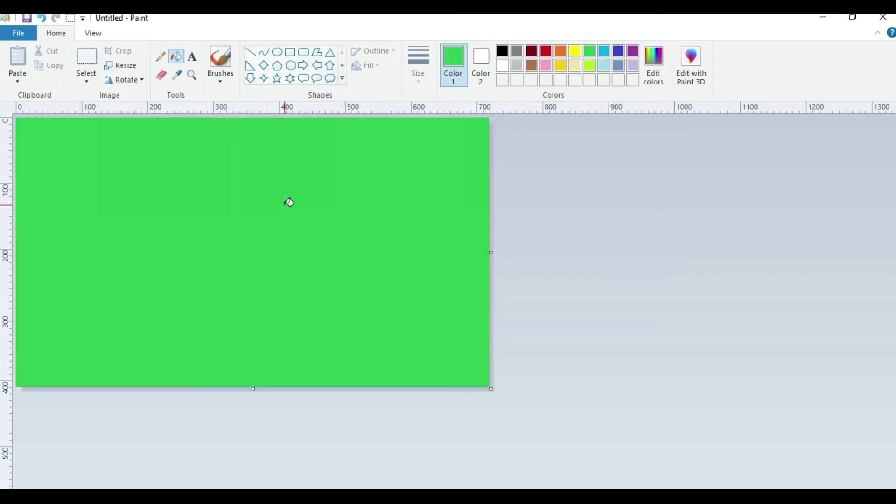
pyautogui.click(618, 52)
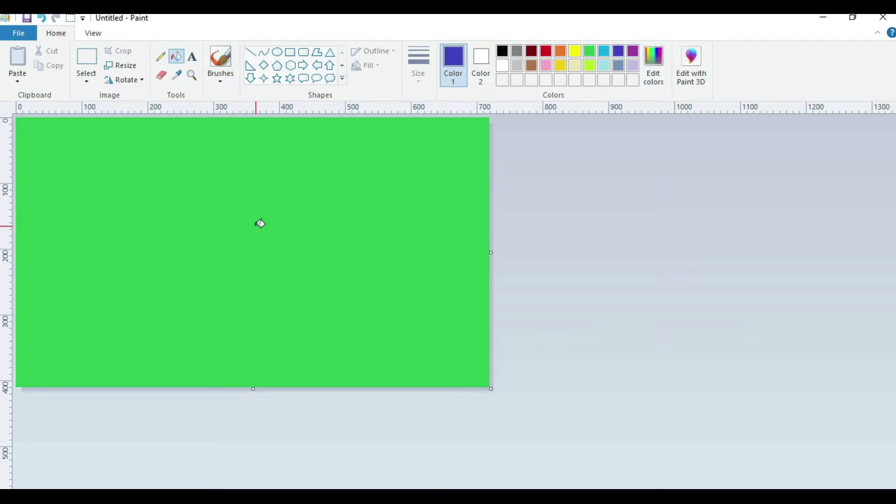
pyautogui.click(263, 223)
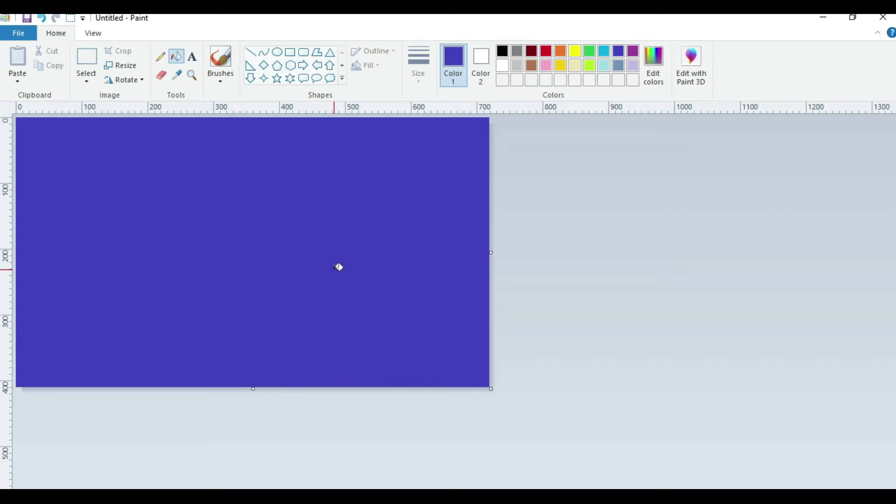
# - Fill the indigo canvas with white using the fill tool
pyautogui.hotkey('alt', 'h')
pyautogui.press('t')
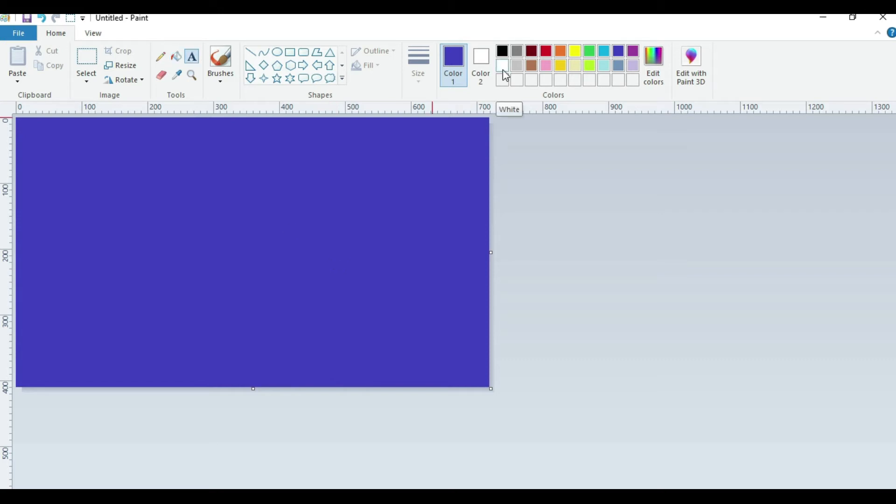
pyautogui.click(504, 70)
pyautogui.click(183, 56)
pyautogui.click(160, 170)
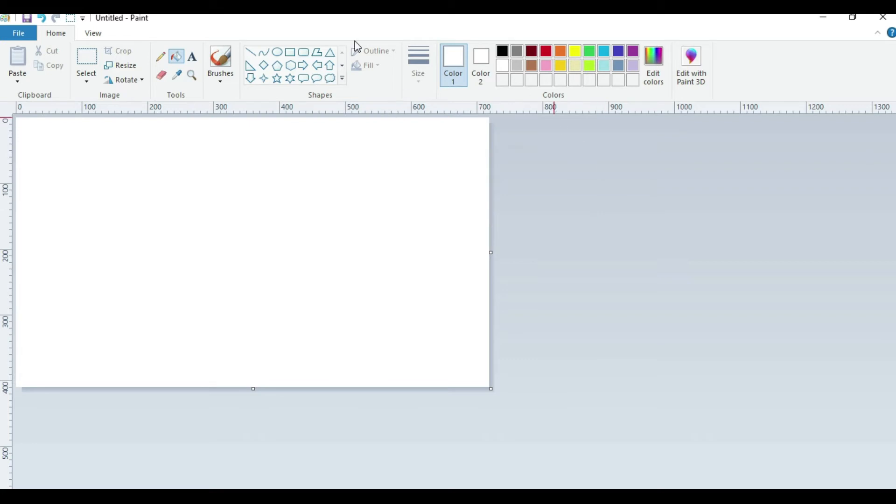
# - Draw a text box about 505 by 105 px across the middle of the canvas, with red as the text colour
pyautogui.click(196, 60)
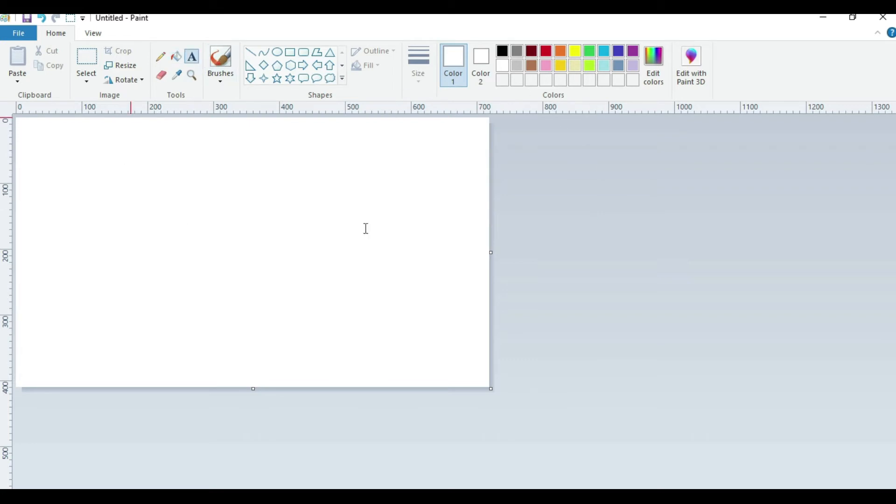
pyautogui.click(547, 55)
pyautogui.moveTo(104, 195); pyautogui.dragTo(436, 263)
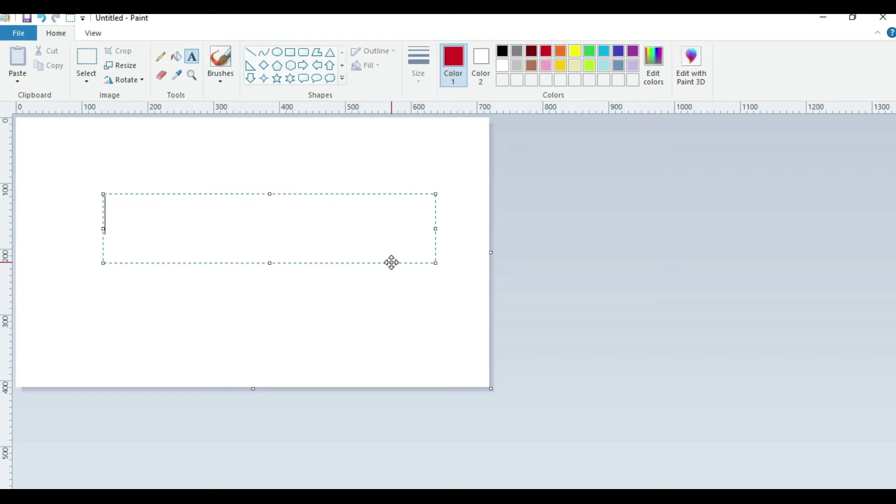
# - Enter "Red color" in the text box across the middle of the canvas
pyautogui.write('Re')
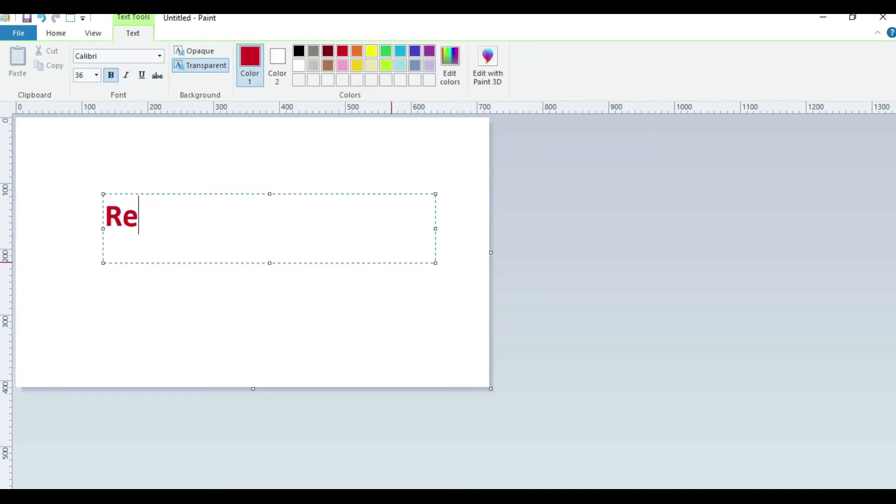
pyautogui.write('d color')
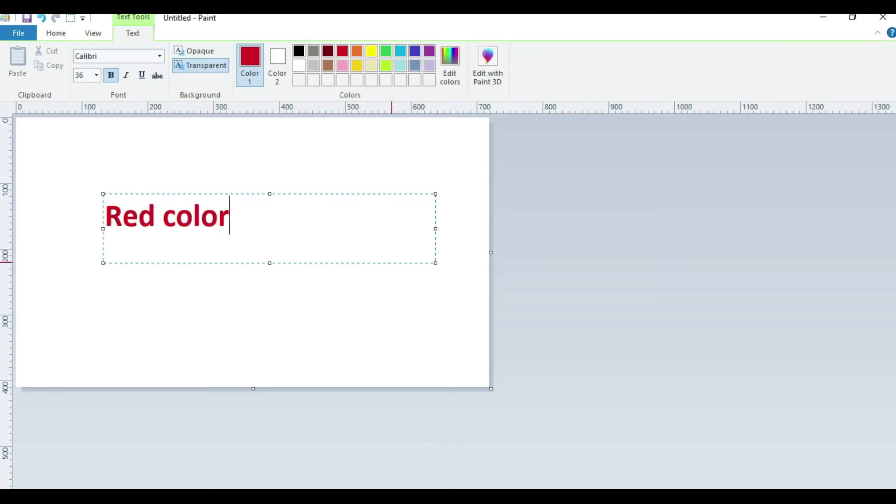
pyautogui.moveTo(247, 225); pyautogui.dragTo(112, 223)
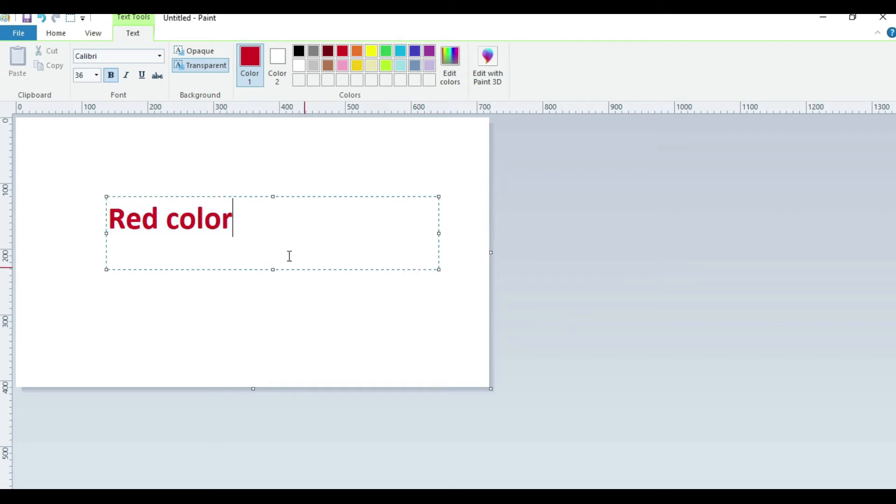
# - Format the "Red color" text with the Blacklisted font, green as its colour and font size 48
pyautogui.moveTo(284, 228); pyautogui.dragTo(101, 228)
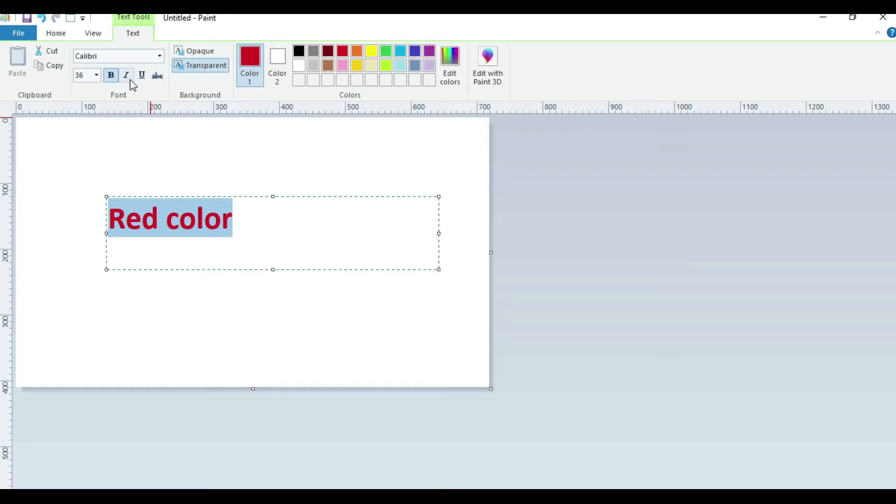
pyautogui.click(159, 56)
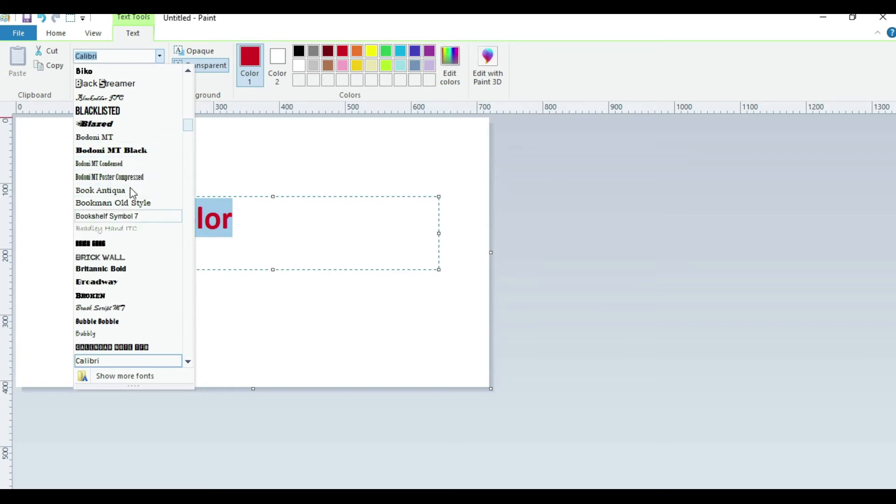
pyautogui.click(130, 107)
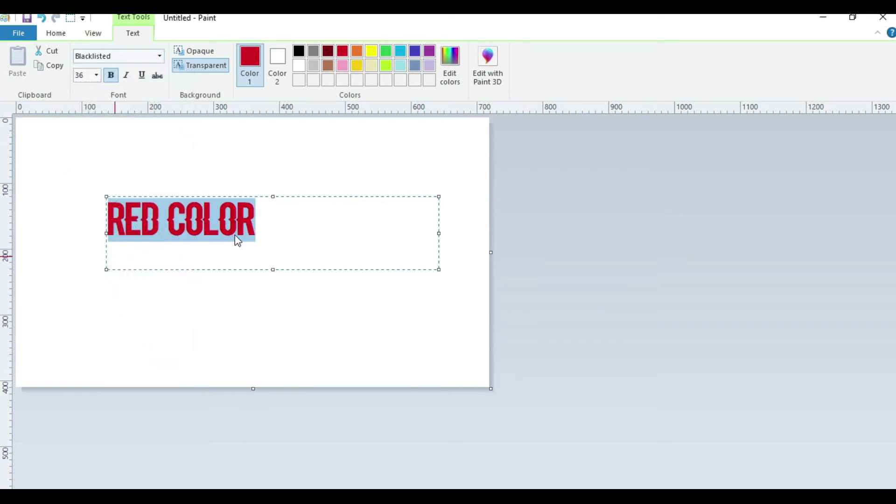
pyautogui.click(358, 51)
pyautogui.click(385, 52)
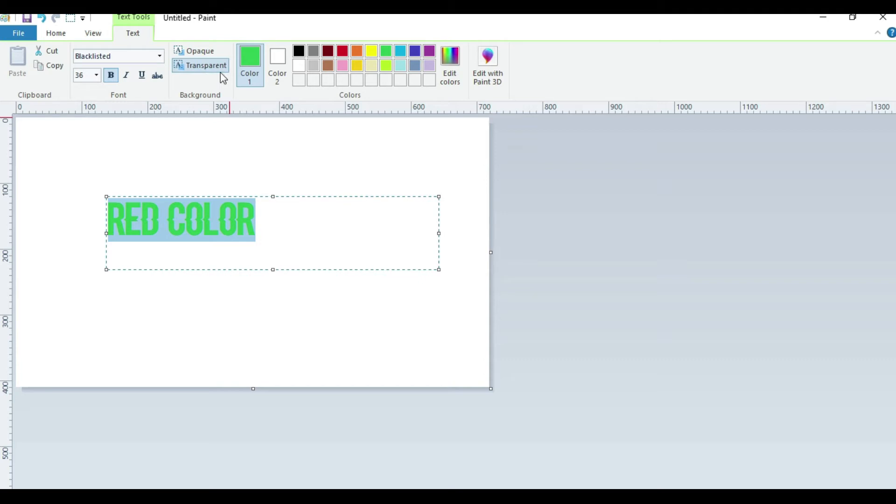
pyautogui.click(96, 76)
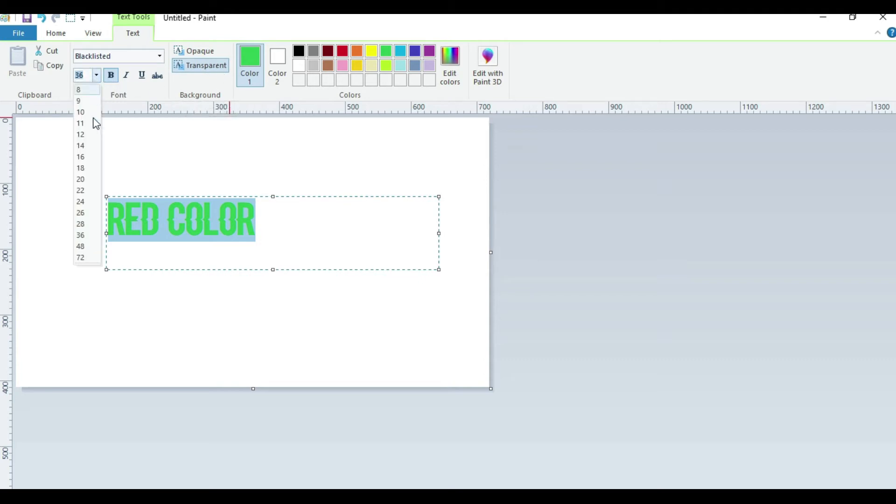
pyautogui.click(81, 249)
# - Select the area around the green "RED COLOR" text on the canvas and delete it
pyautogui.click(101, 193)
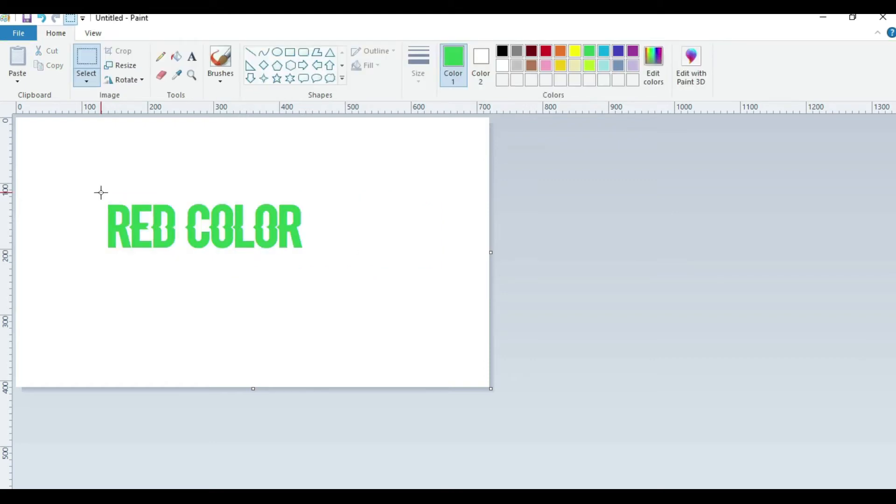
pyautogui.moveTo(91, 187); pyautogui.dragTo(353, 275)
pyautogui.press('Delete')
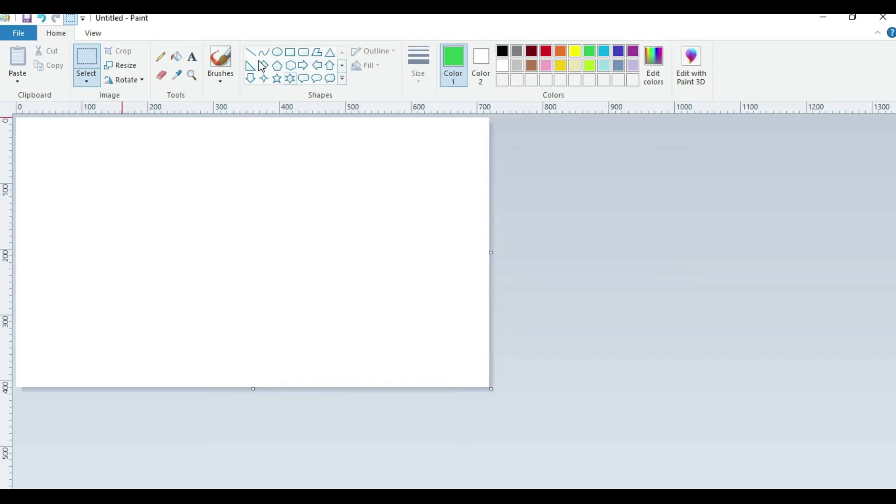
# - Add the green text "GREEN COLOR" in a new text box across the middle of the canvas and narrow the box to about 495 px
pyautogui.click(192, 57)
pyautogui.moveTo(104, 195); pyautogui.dragTo(490, 298)
pyautogui.write('GRE')
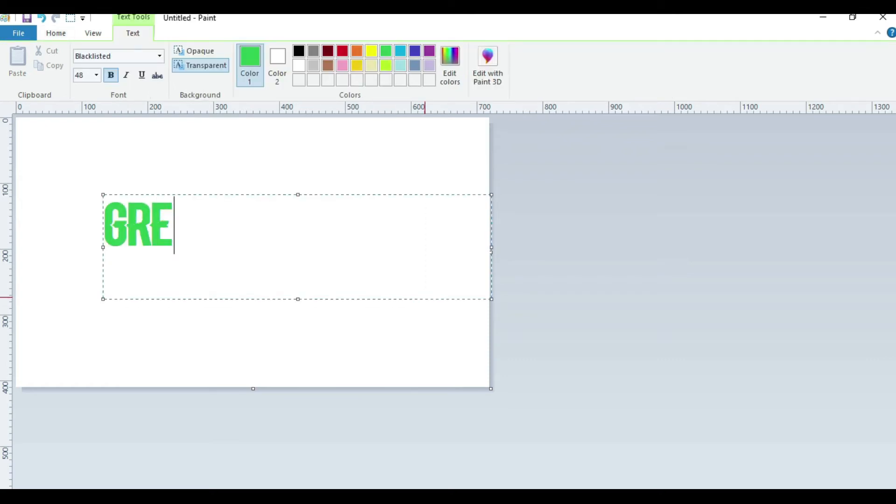
pyautogui.write('EN COLOR')
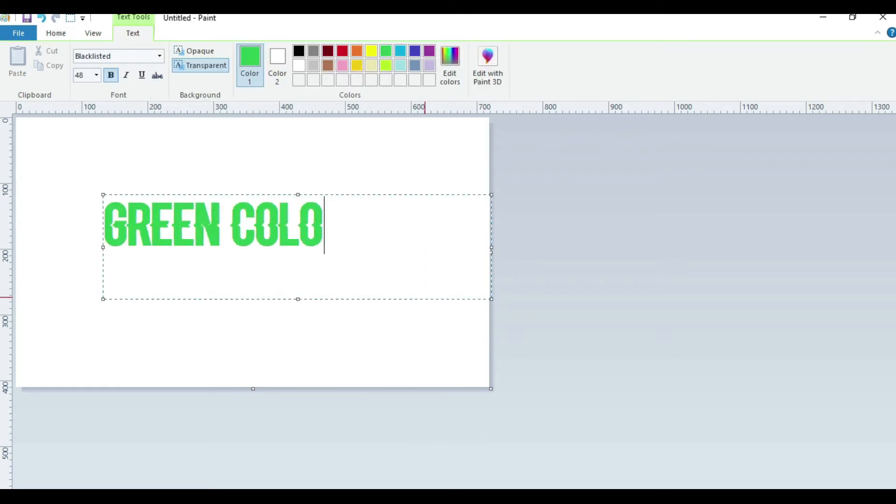
pyautogui.moveTo(491, 246); pyautogui.dragTo(430, 247)
# - Colour the word "COLOR" red, reduce the text box height and finish the text
pyautogui.moveTo(348, 232); pyautogui.dragTo(236, 230)
pyautogui.click(343, 53)
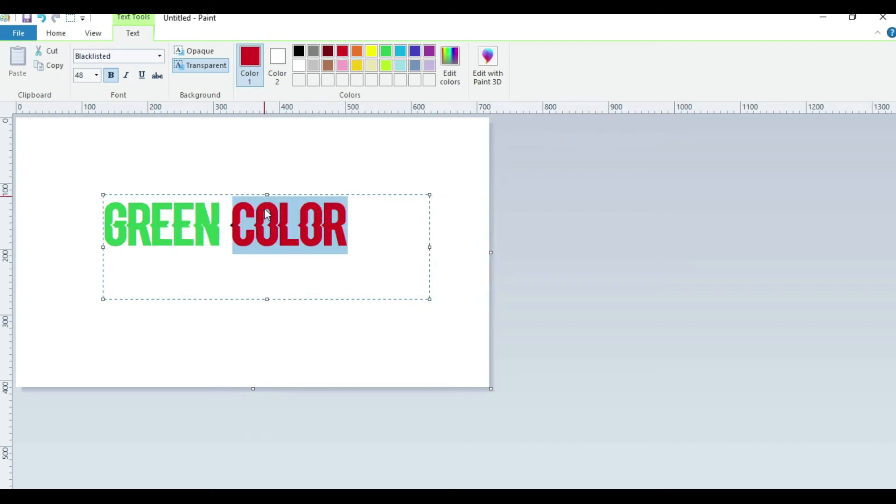
pyautogui.click(265, 213)
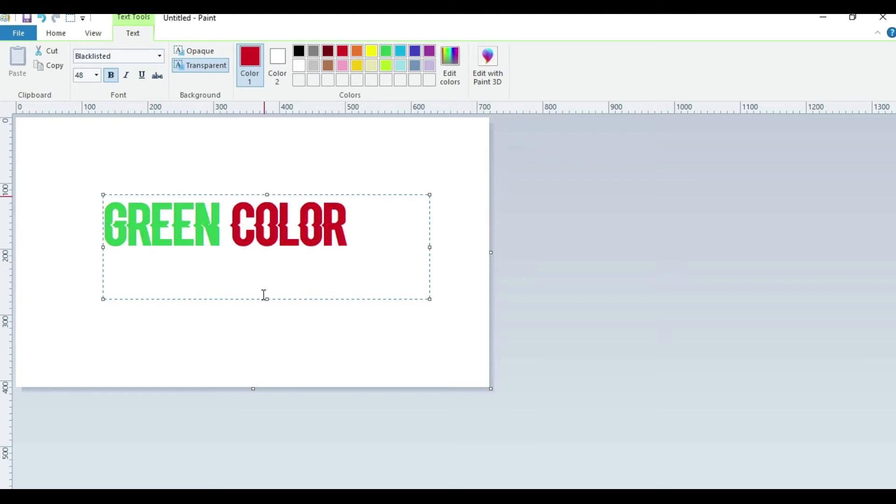
pyautogui.moveTo(266, 299); pyautogui.dragTo(270, 269)
pyautogui.click(459, 238)
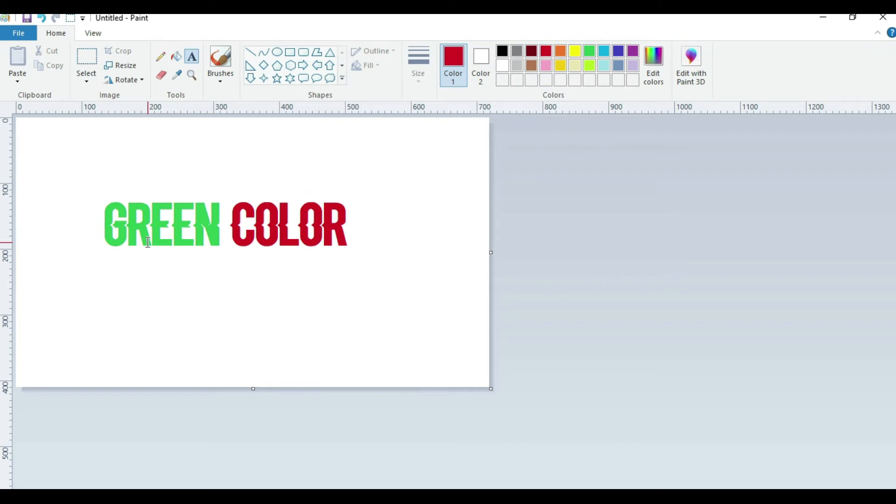
# - Pick the green from the word "GREEN" with the colour picker and add the text "BLUE" beneath the first line
pyautogui.click(183, 76)
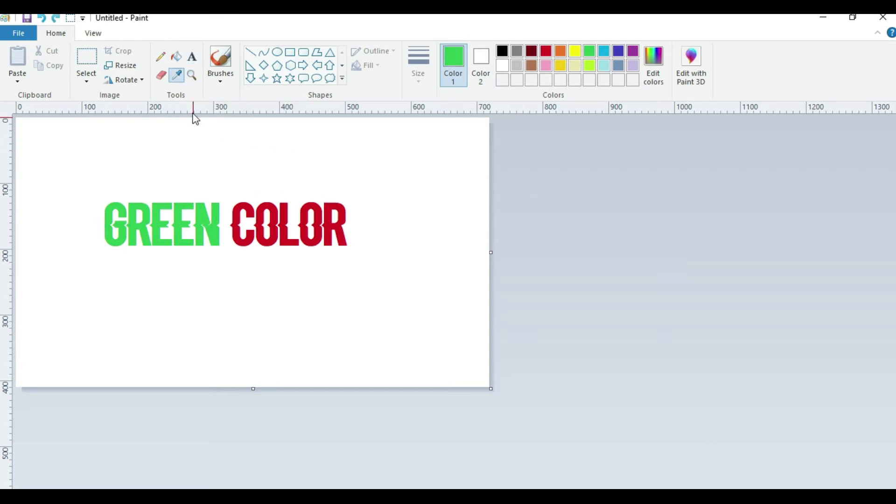
pyautogui.click(191, 57)
pyautogui.moveTo(169, 283); pyautogui.dragTo(352, 345)
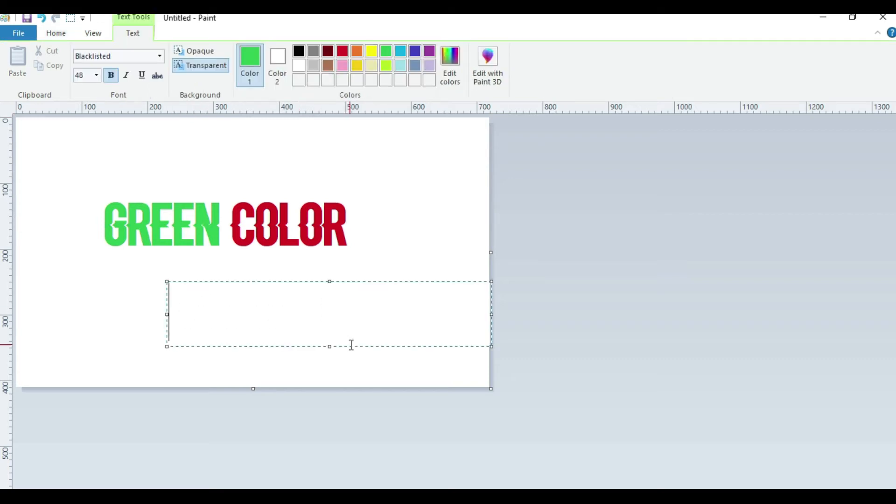
pyautogui.write('BLUE')
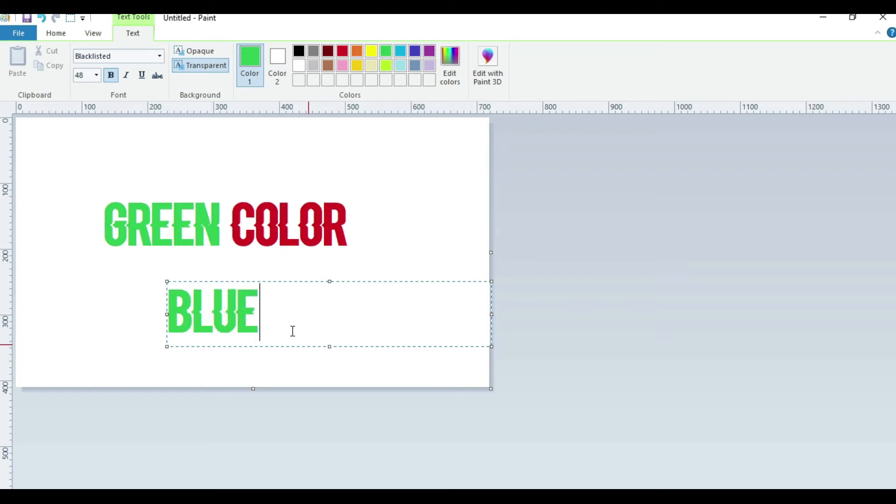
# - Recolour the word "BLUE" turquoise, narrow its text box to fit the word and finish the text
pyautogui.hotkey('ctrl', 'a')
pyautogui.click(398, 54)
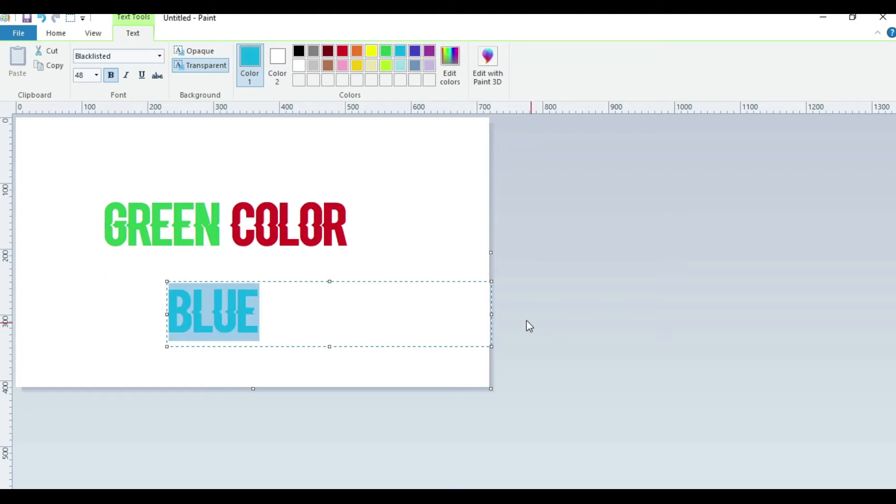
pyautogui.moveTo(492, 314); pyautogui.dragTo(277, 320)
pyautogui.click(328, 295)
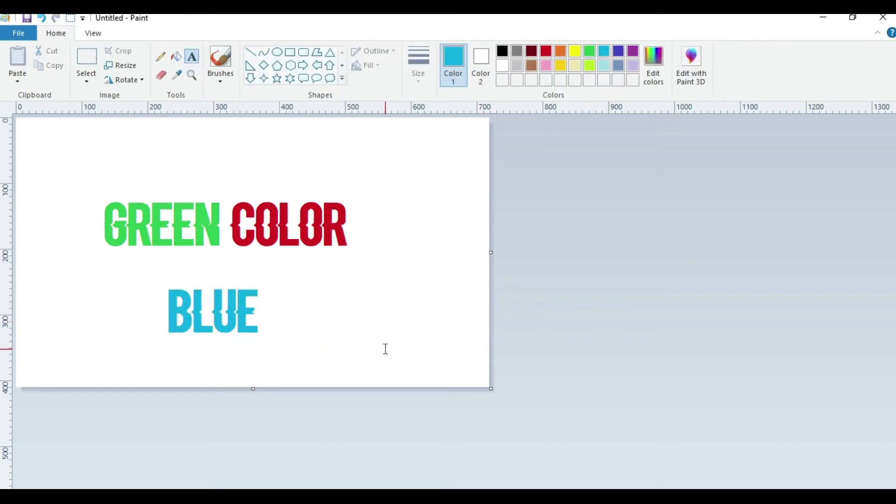
# - Add the text "ORANGE" to the right of "BLUE" and extend its text box leftwards to start just after that word
pyautogui.moveTo(349, 286); pyautogui.dragTo(466, 362)
pyautogui.write('ORANGE')
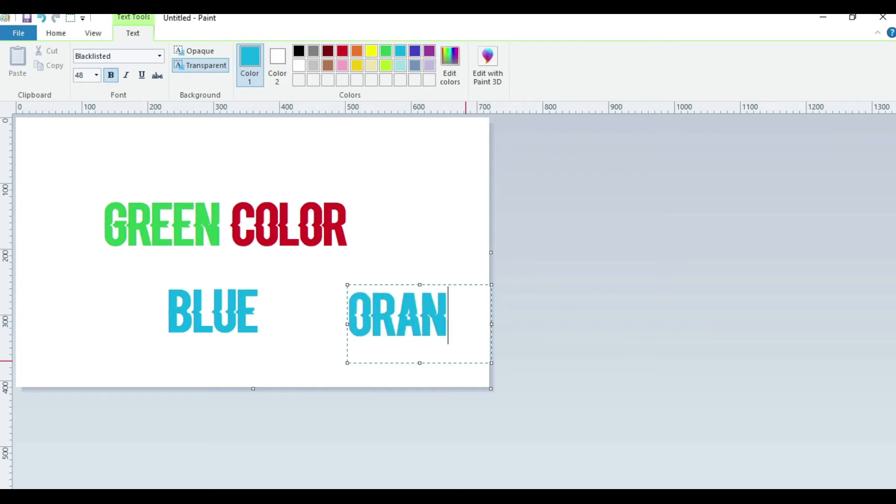
pyautogui.moveTo(347, 336); pyautogui.dragTo(265, 336)
# - Recolour the word "ORANGE" orange, shrink its text box around the word and finish the text
pyautogui.hotkey('ctrl', 'a')
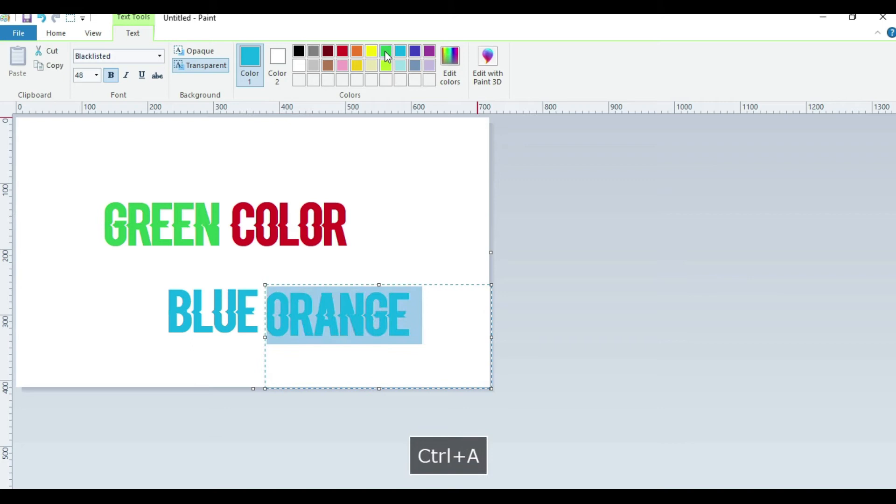
pyautogui.click(356, 50)
pyautogui.moveTo(379, 388); pyautogui.dragTo(379, 346)
pyautogui.moveTo(488, 312); pyautogui.dragTo(440, 314)
pyautogui.click(454, 155)
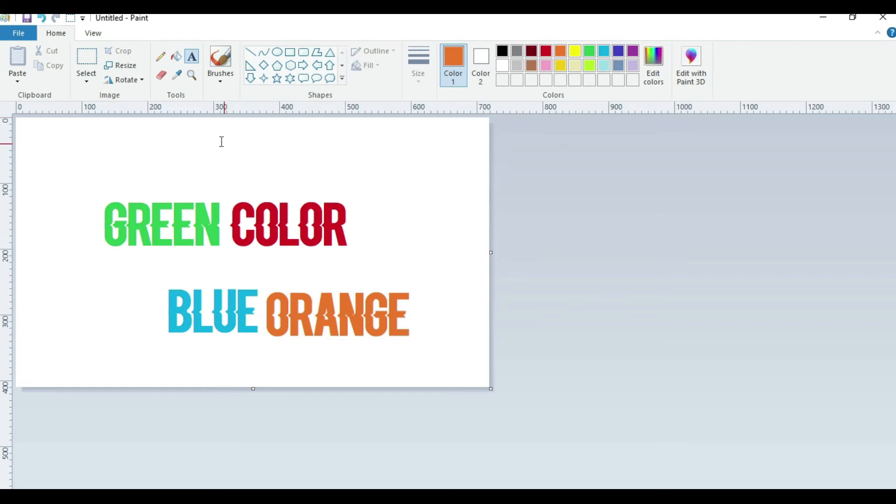
# - Add the text "GREY" above the word "COLOR", recolour it lavender and finish the text
pyautogui.moveTo(262, 136); pyautogui.dragTo(425, 193)
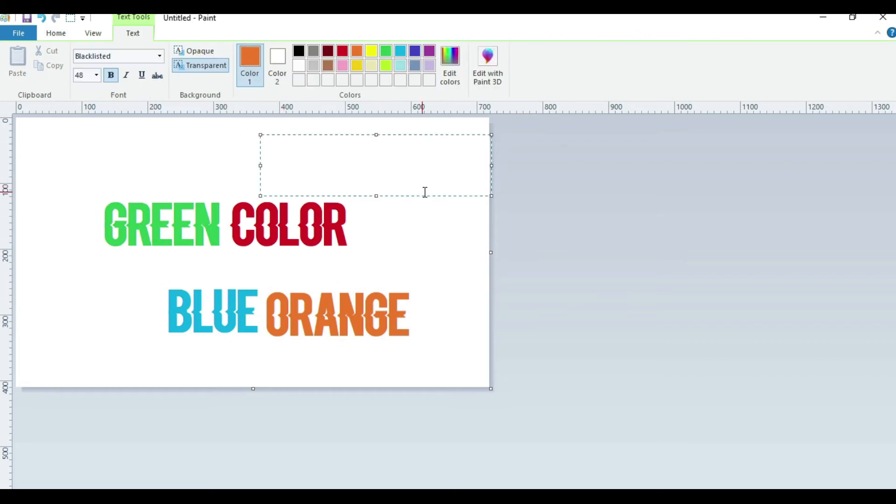
pyautogui.write('GREY')
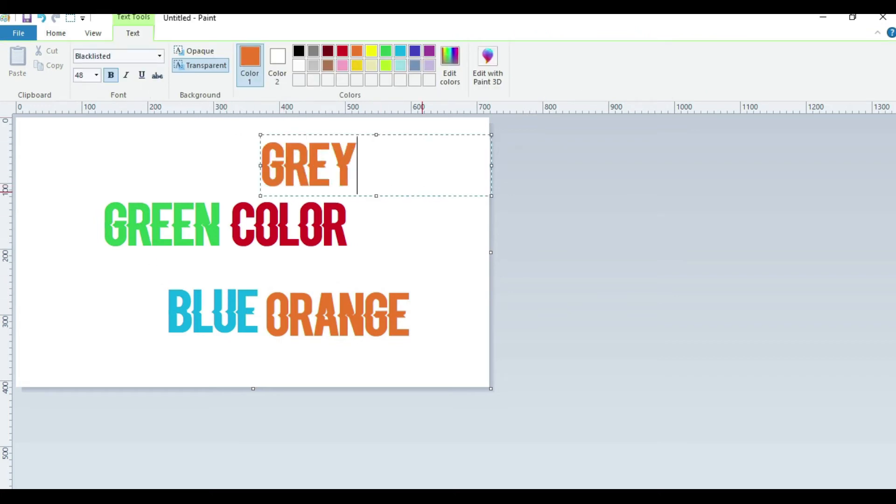
pyautogui.hotkey('ctrl', 'a')
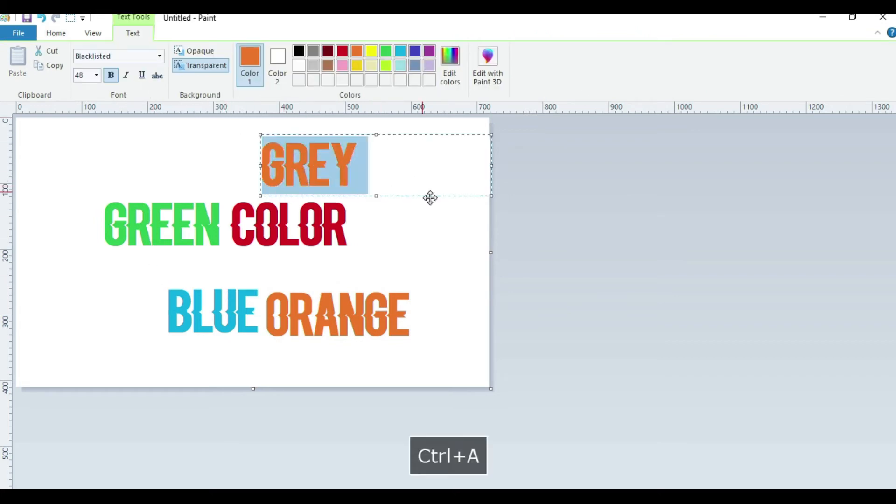
pyautogui.click(429, 66)
pyautogui.click(89, 165)
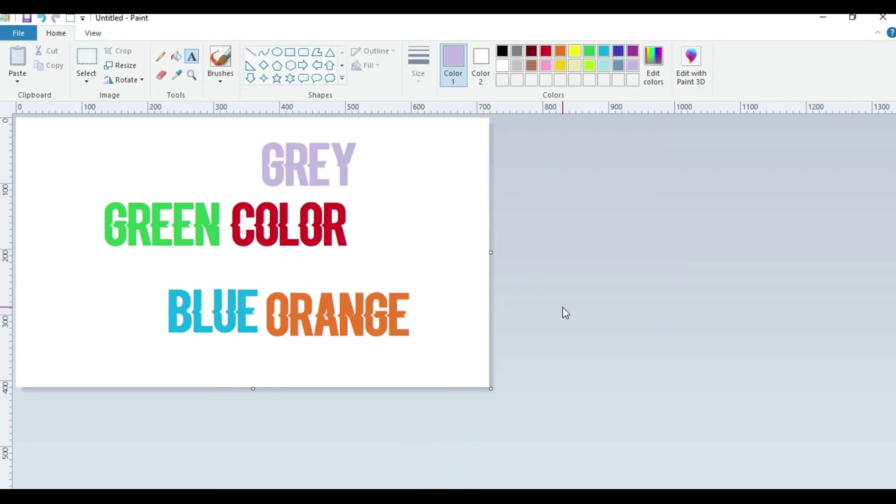
# - Pick the turquoise from the word "BLUE" as Color 1 with the colour picker
pyautogui.click(177, 79)
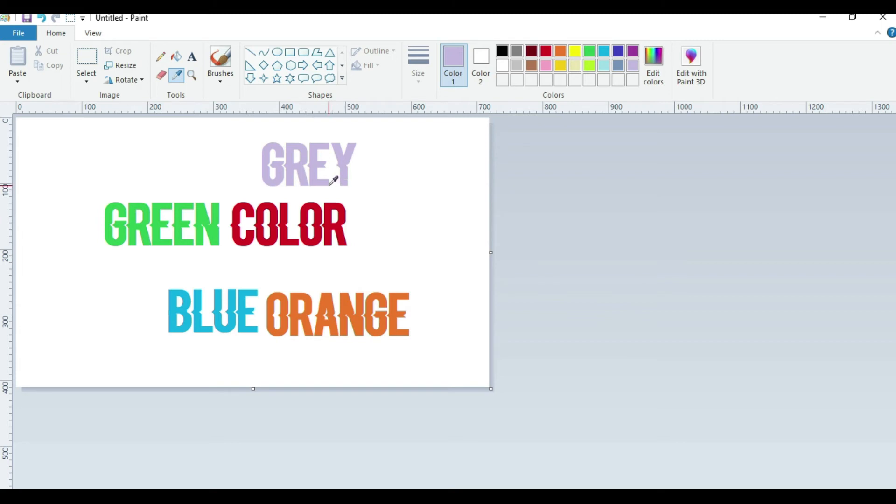
pyautogui.click(180, 77)
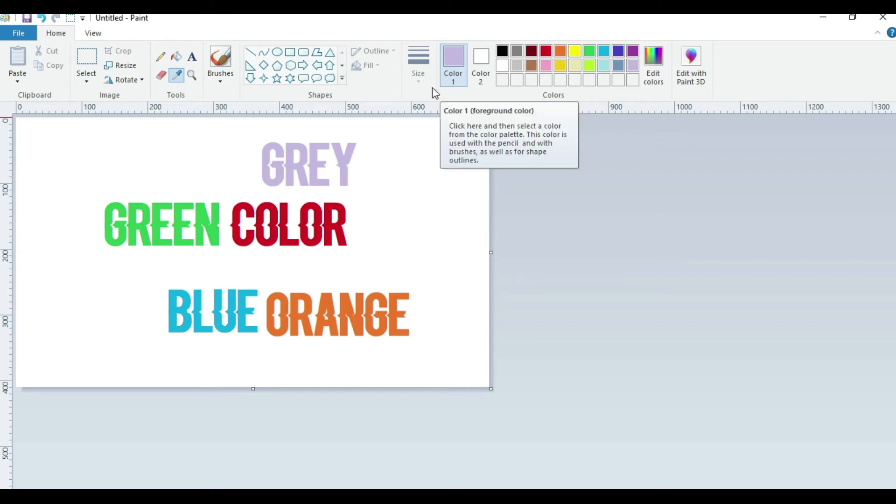
pyautogui.click(246, 290)
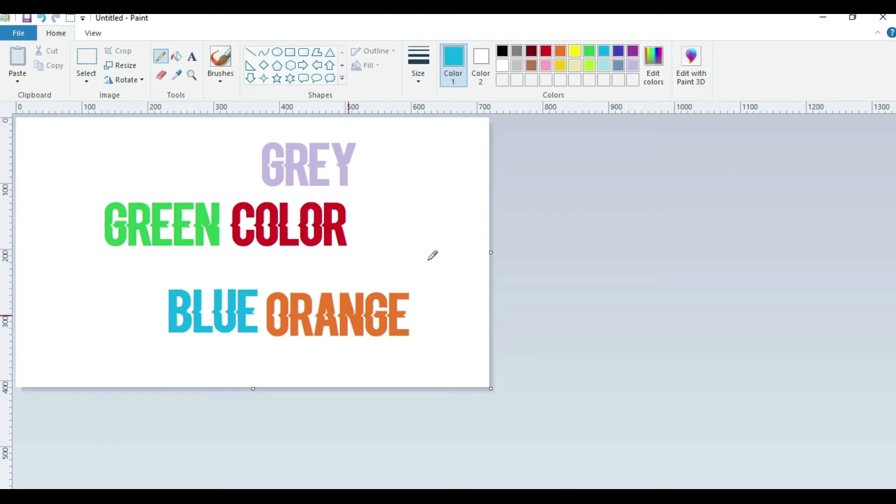
# - Set Color 2 to lavender and delete the entire canvas content so it fills with that background colour
pyautogui.click(484, 72)
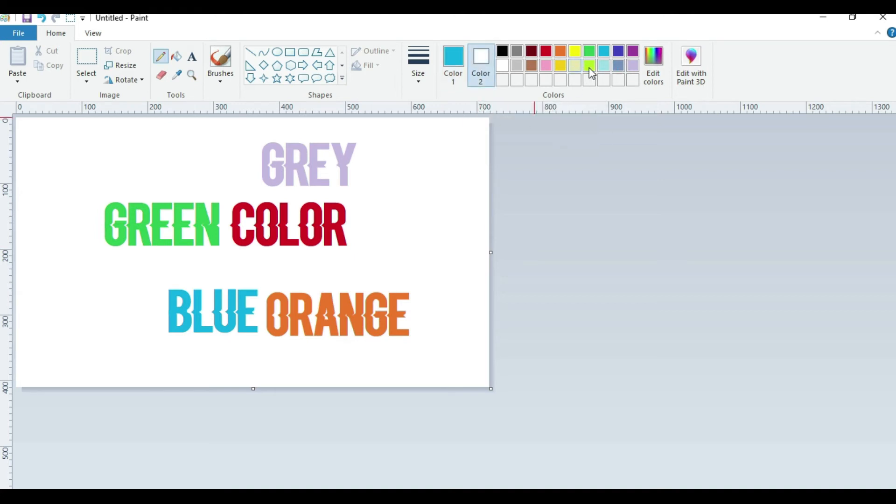
pyautogui.click(630, 69)
pyautogui.hotkey('ctrl', 'a')
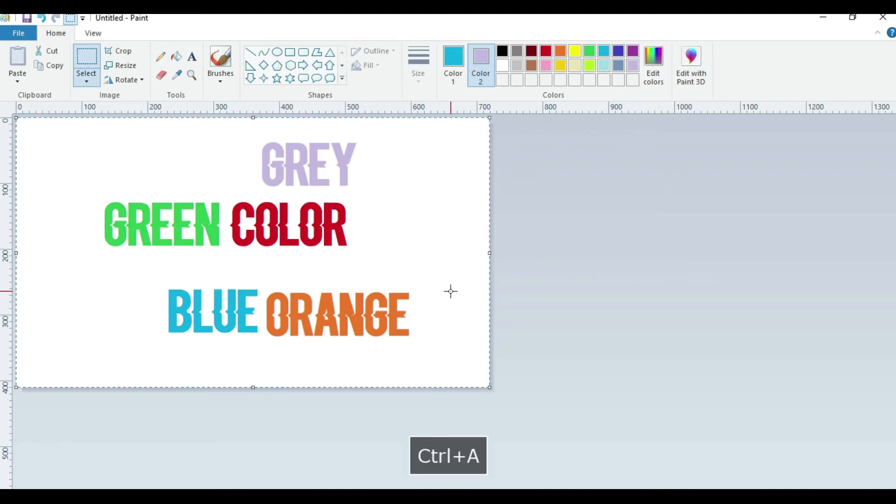
pyautogui.press('Delete')
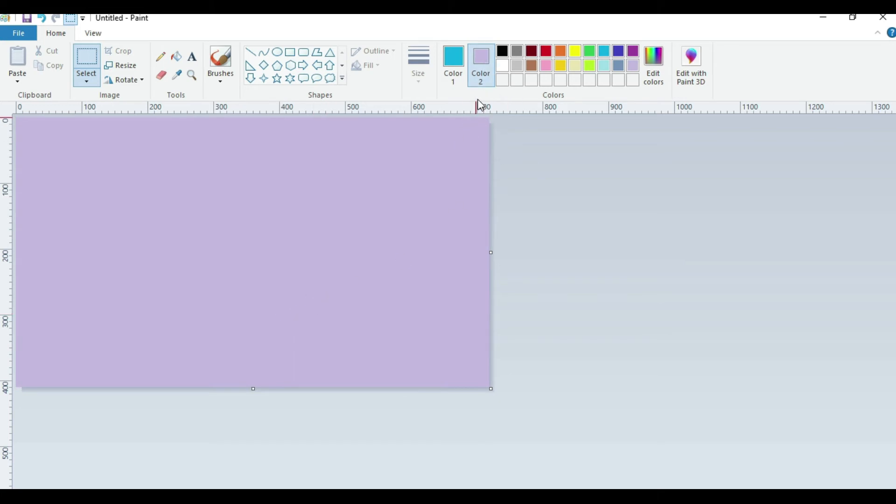
# - Set Color 2 to white and delete the entire lavender canvas content to restore a white background
pyautogui.click(502, 72)
pyautogui.hotkey('ctrl', 'a')
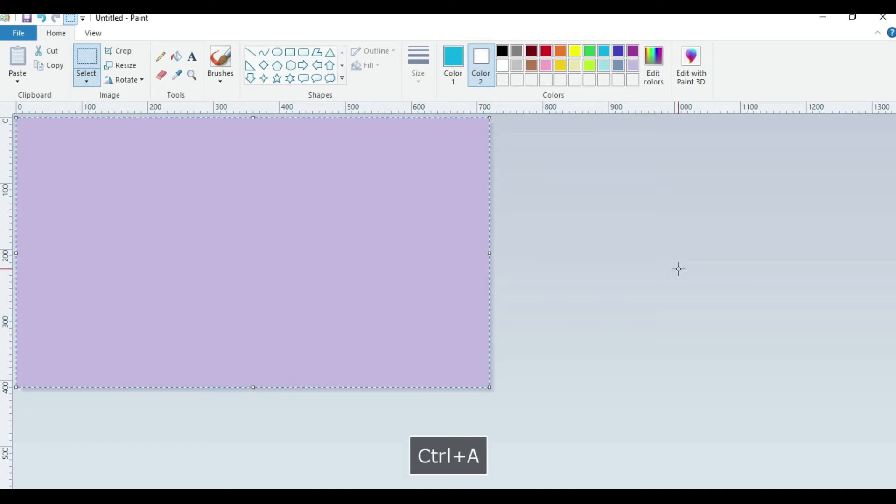
pyautogui.press('Delete')
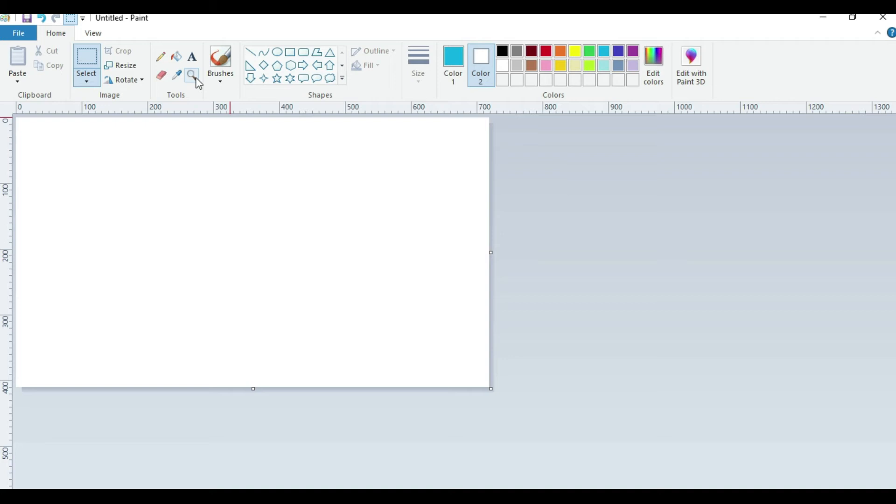
# - Paint a wavy turquoise stroke across the canvas with the Oil brush at the thickest size
pyautogui.click(221, 75)
pyautogui.press('Escape')
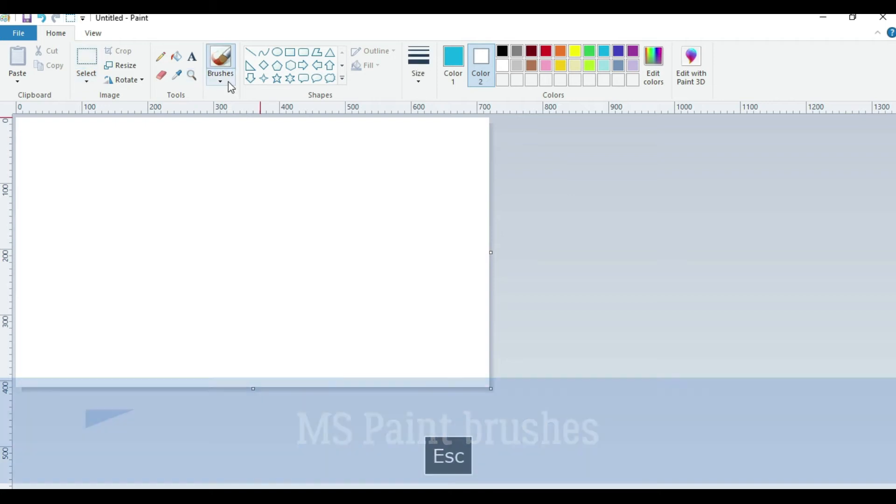
pyautogui.click(229, 84)
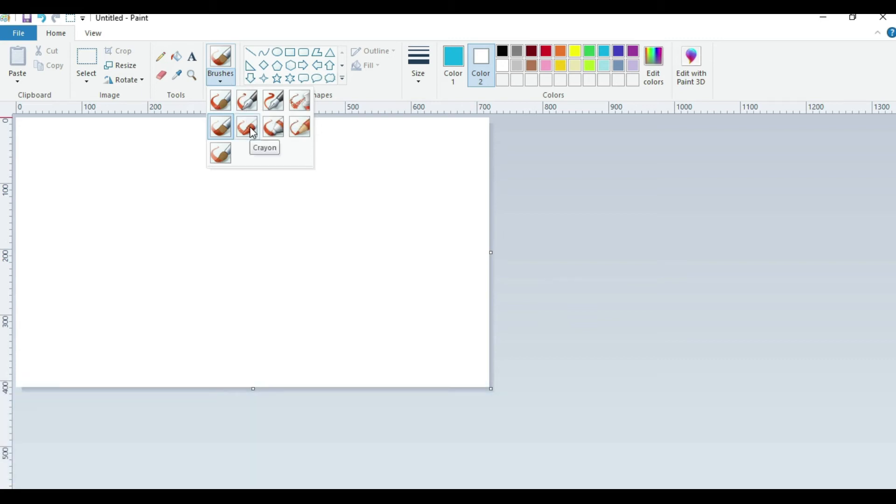
pyautogui.click(228, 135)
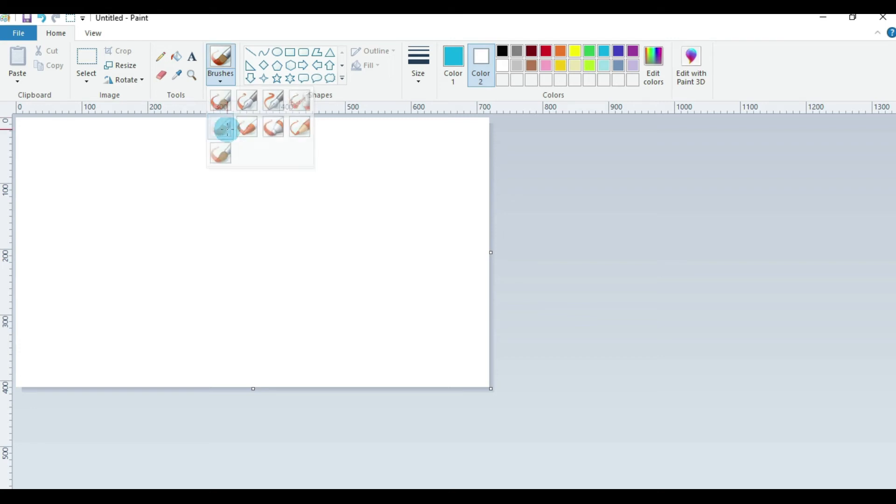
pyautogui.click(457, 68)
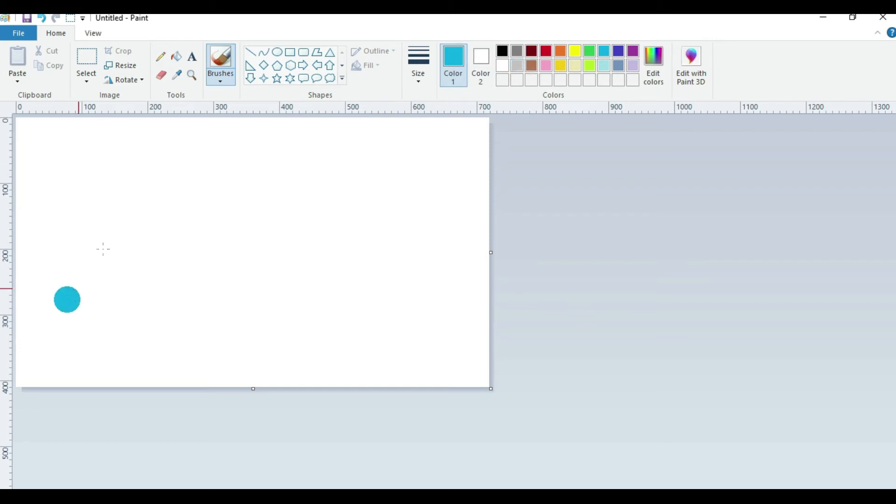
pyautogui.click(428, 79)
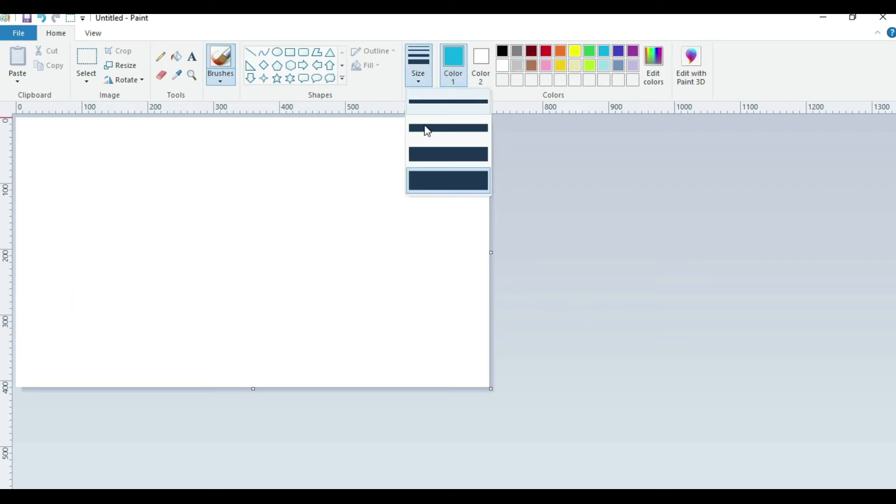
pyautogui.click(426, 178)
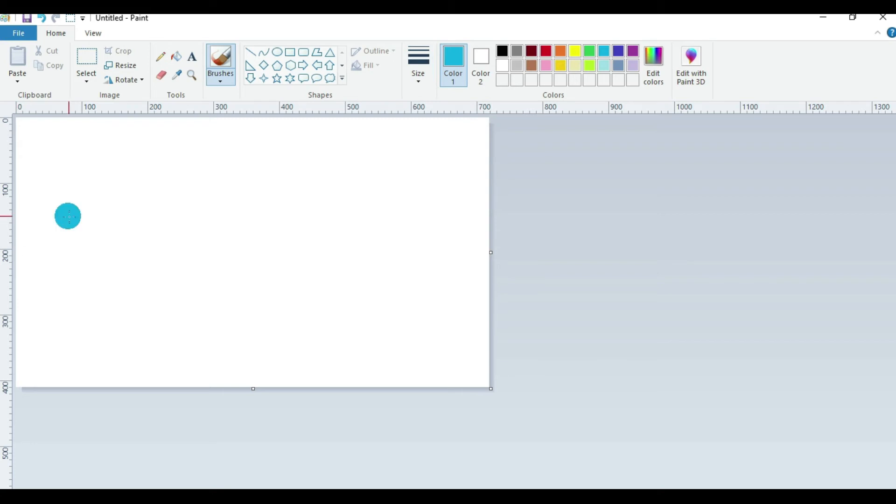
pyautogui.moveTo(101, 217)
pyautogui.mouseDown()
pyautogui.moveTo(137, 200)
pyautogui.moveTo(217, 219)
pyautogui.moveTo(279, 218)
pyautogui.moveTo(320, 180)
pyautogui.mouseUp()
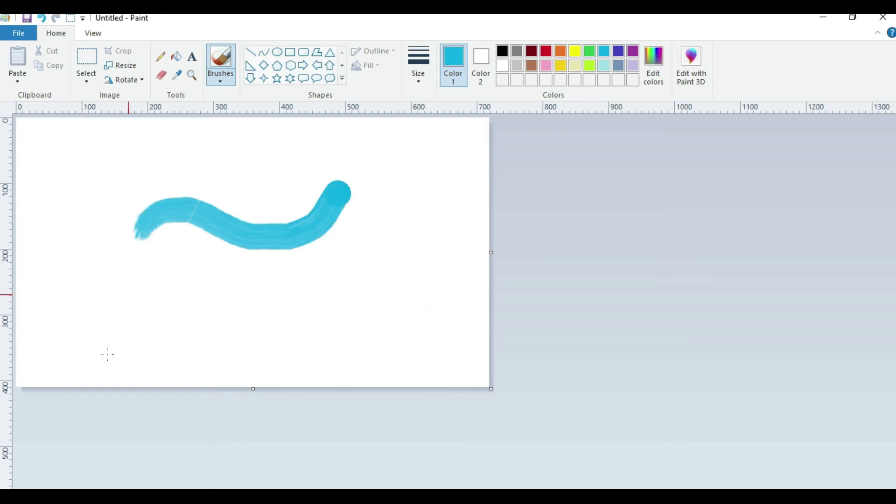
# - Paint two more wavy Oil brush strokes below the turquoise one, the first in red and the second in green
pyautogui.click(550, 52)
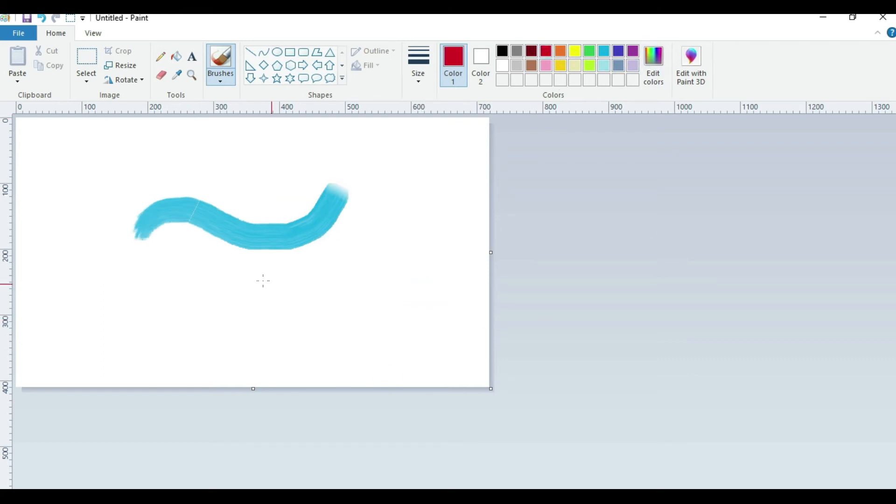
pyautogui.moveTo(155, 282)
pyautogui.mouseDown()
pyautogui.moveTo(165, 265)
pyautogui.moveTo(190, 261)
pyautogui.moveTo(284, 287)
pyautogui.moveTo(336, 262)
pyautogui.moveTo(372, 205)
pyautogui.mouseUp()
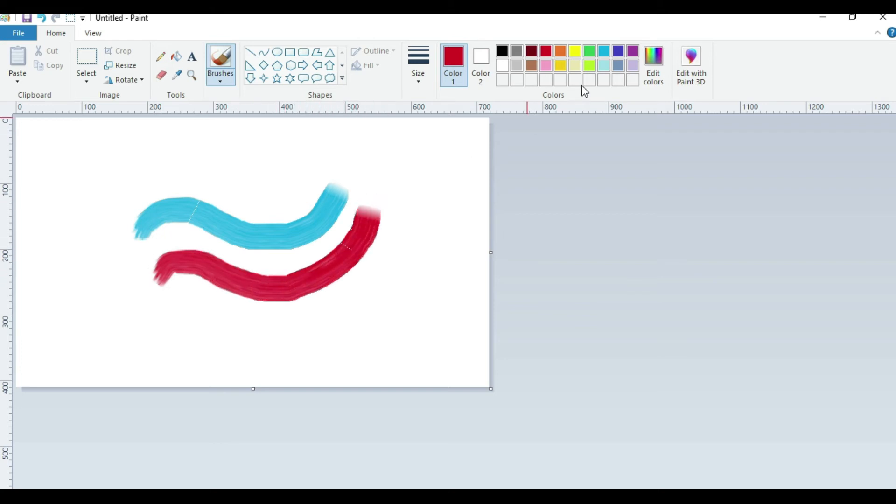
pyautogui.click(590, 55)
pyautogui.moveTo(161, 345)
pyautogui.mouseDown()
pyautogui.moveTo(206, 327)
pyautogui.moveTo(262, 338)
pyautogui.moveTo(332, 316)
pyautogui.moveTo(380, 281)
pyautogui.moveTo(395, 258)
pyautogui.moveTo(396, 267)
pyautogui.mouseUp()
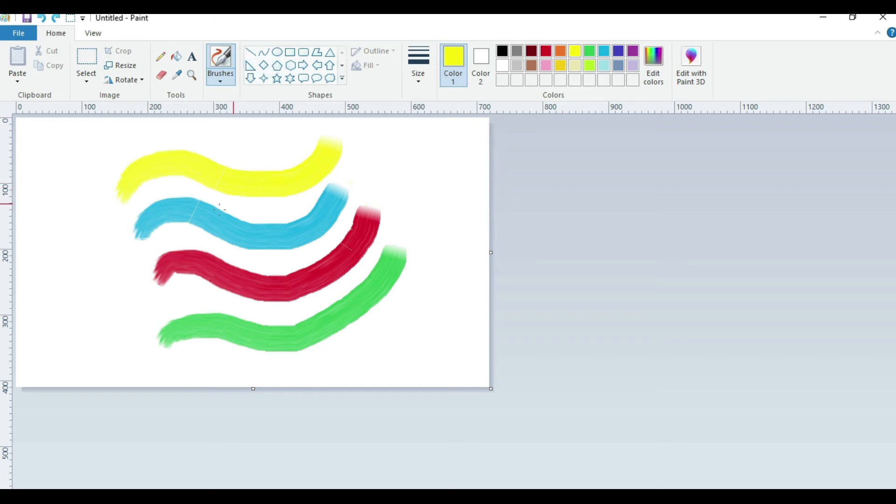
# - Clear the whole canvas and draw a large oval with a yellow outline in the middle
pyautogui.hotkey('ctrl', 'a')
pyautogui.press('Delete')
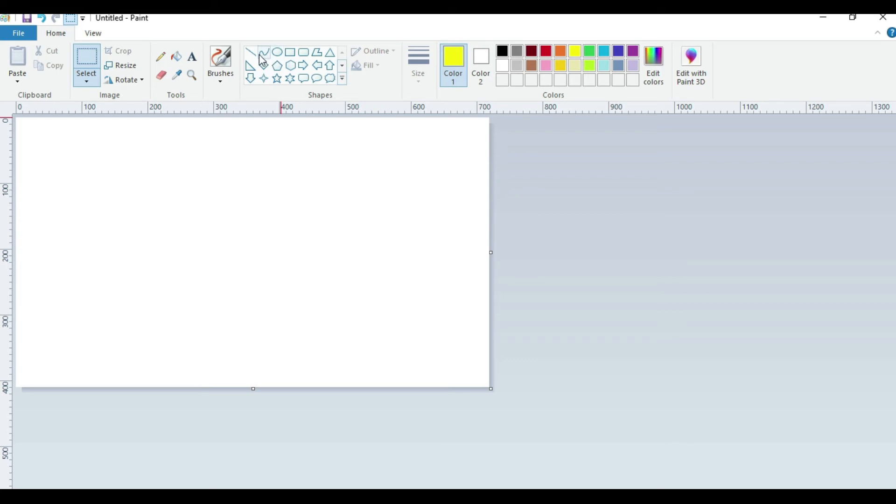
pyautogui.click(277, 53)
pyautogui.moveTo(158, 179); pyautogui.dragTo(348, 346)
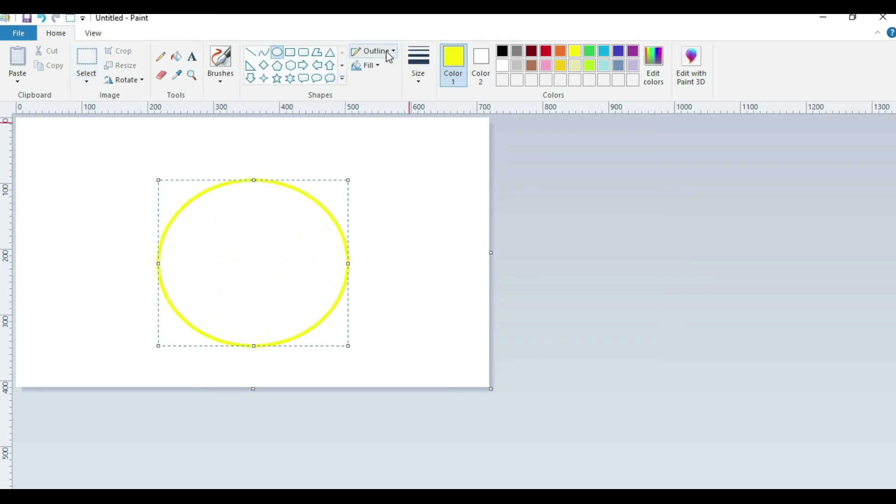
pyautogui.click(426, 192)
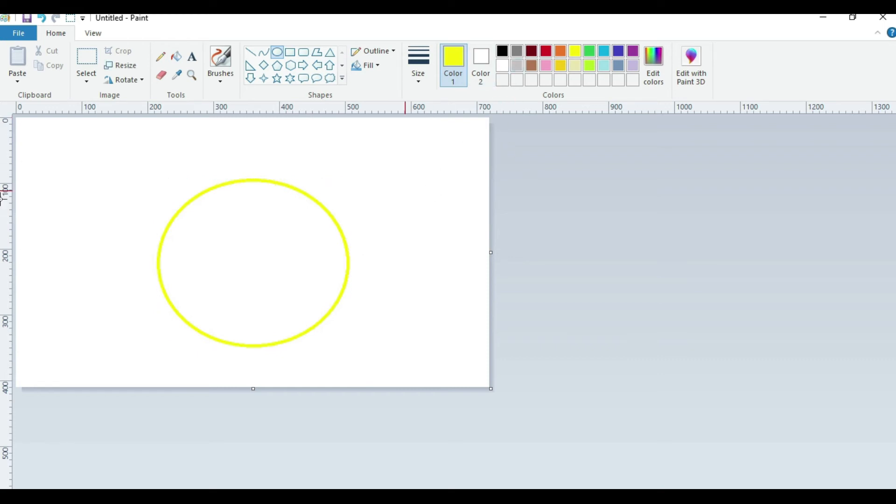
# - Fill the inside of the oval with orange
pyautogui.click(562, 51)
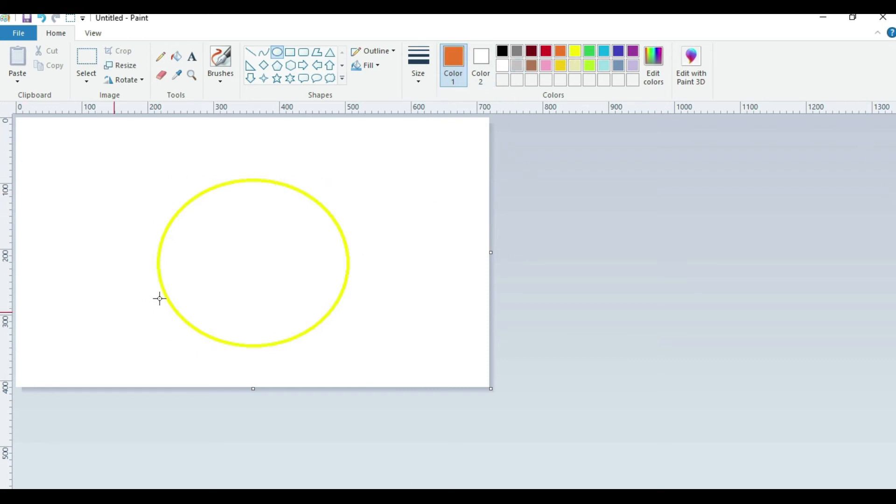
pyautogui.click(176, 56)
pyautogui.click(244, 226)
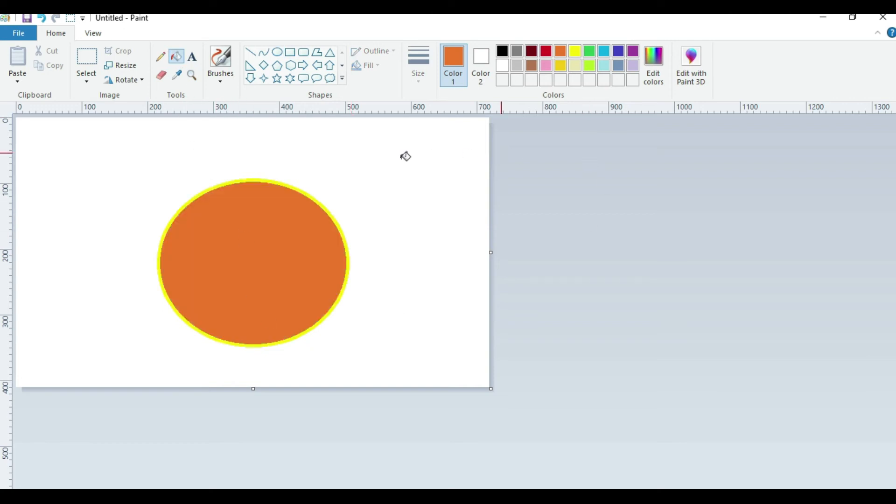
# - Clear the whole canvas and draw a large heart shape with an orange outline near the centre
pyautogui.hotkey('ctrl', 'a')
pyautogui.press('Delete')
pyautogui.click(342, 78)
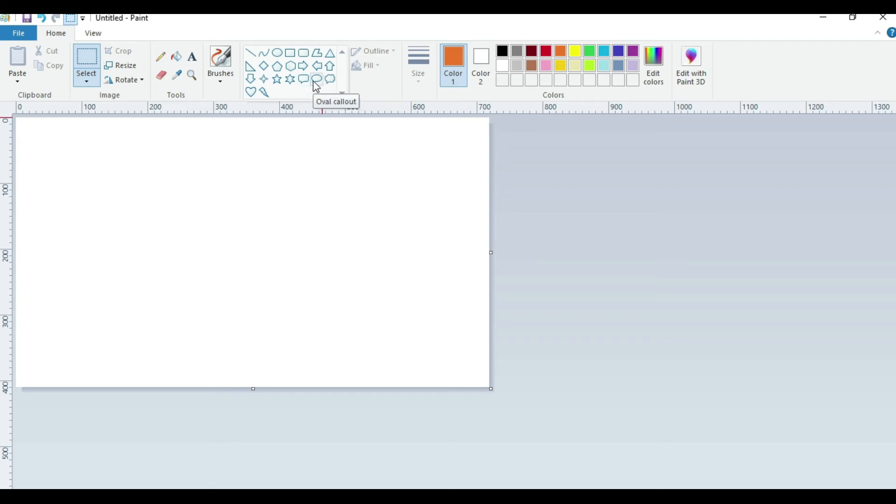
pyautogui.click(252, 92)
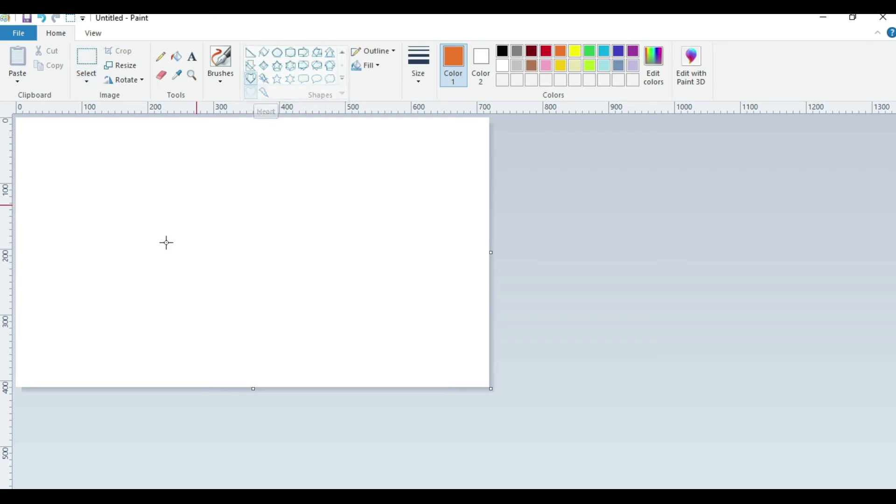
pyautogui.click(158, 184)
pyautogui.moveTo(163, 195); pyautogui.dragTo(329, 328)
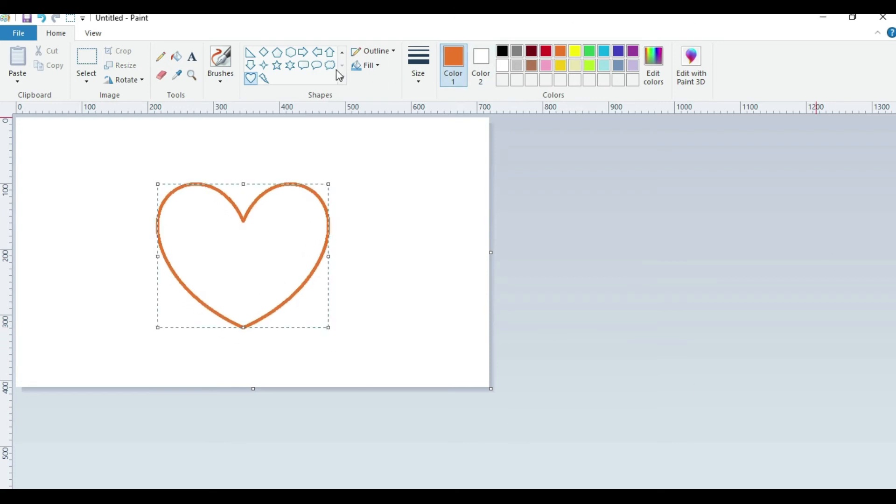
# - Draw an orange right-pointing arrow to the right of the heart and move it slightly upward
pyautogui.click(304, 52)
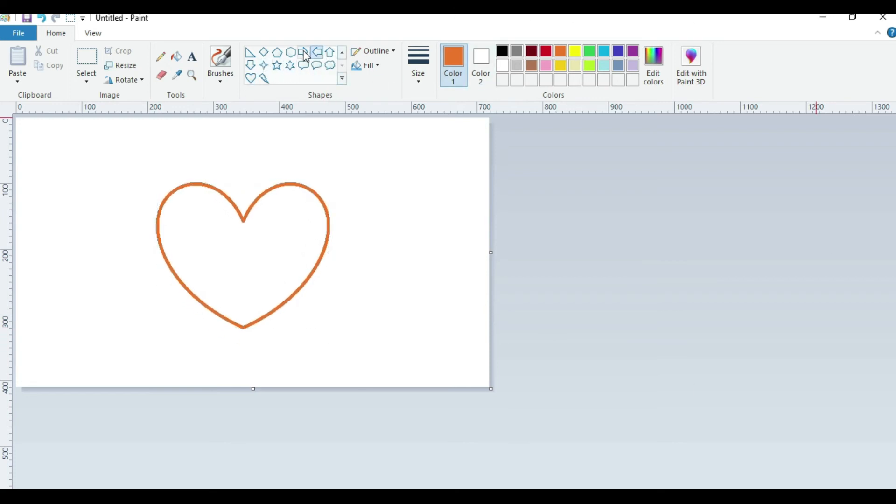
pyautogui.moveTo(362, 230); pyautogui.dragTo(466, 281)
pyautogui.moveTo(425, 251); pyautogui.dragTo(419, 232)
pyautogui.click(410, 296)
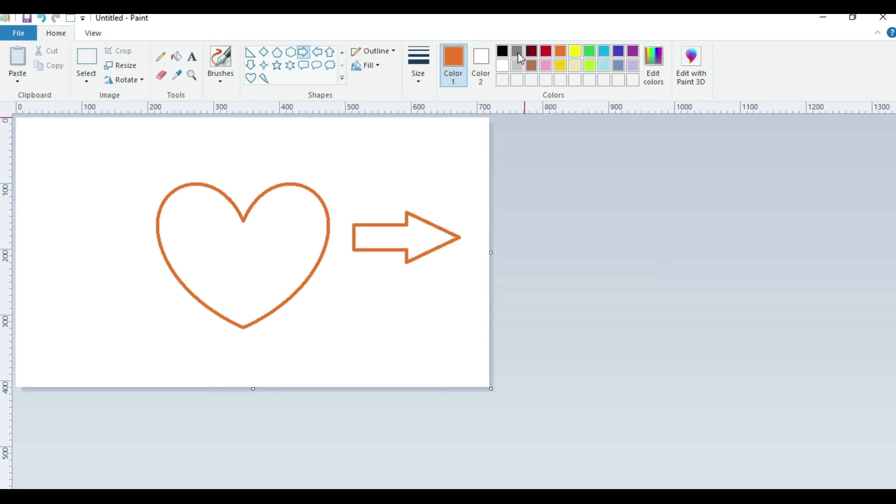
# - Fill the inside of both the heart and the arrow with black
pyautogui.click(502, 51)
pyautogui.click(176, 57)
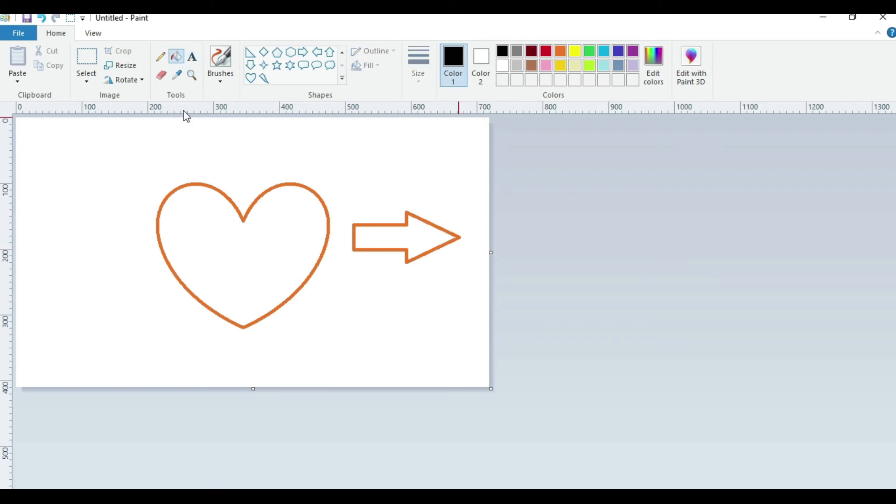
pyautogui.click(252, 259)
pyautogui.click(418, 243)
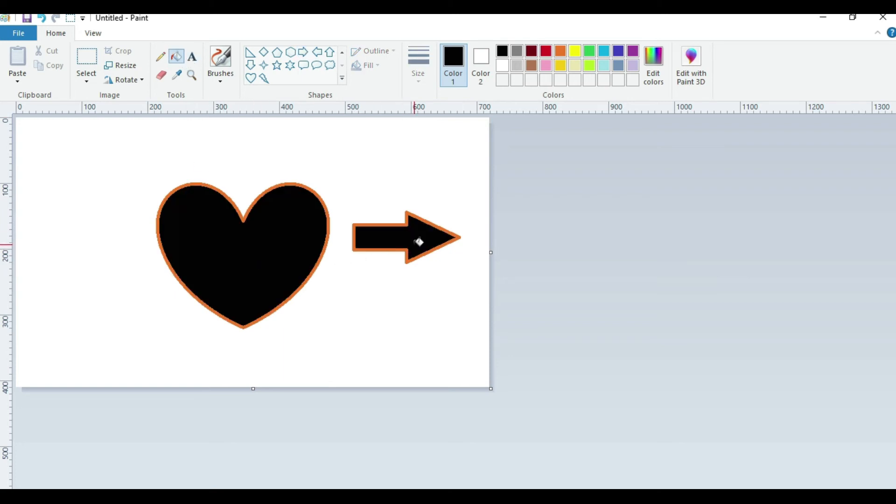
# - Fill the background around the shapes with red and refill it with yellow
pyautogui.click(545, 51)
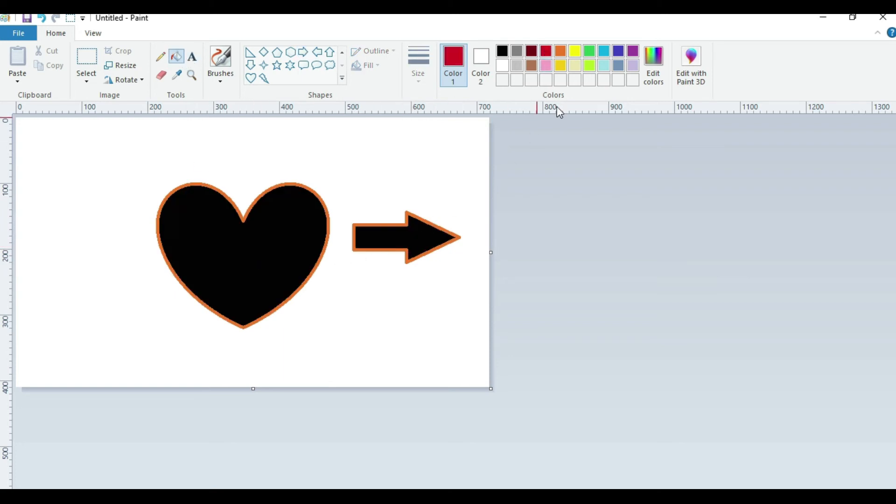
pyautogui.click(139, 159)
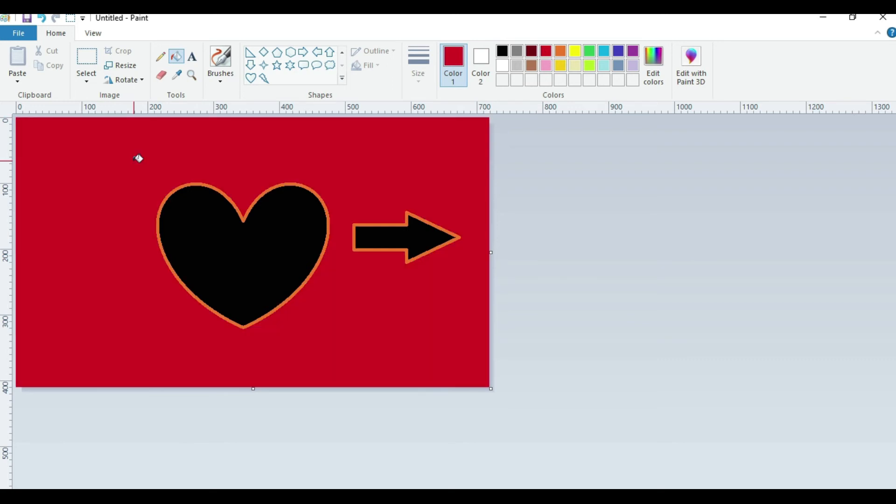
pyautogui.click(575, 51)
pyautogui.click(329, 152)
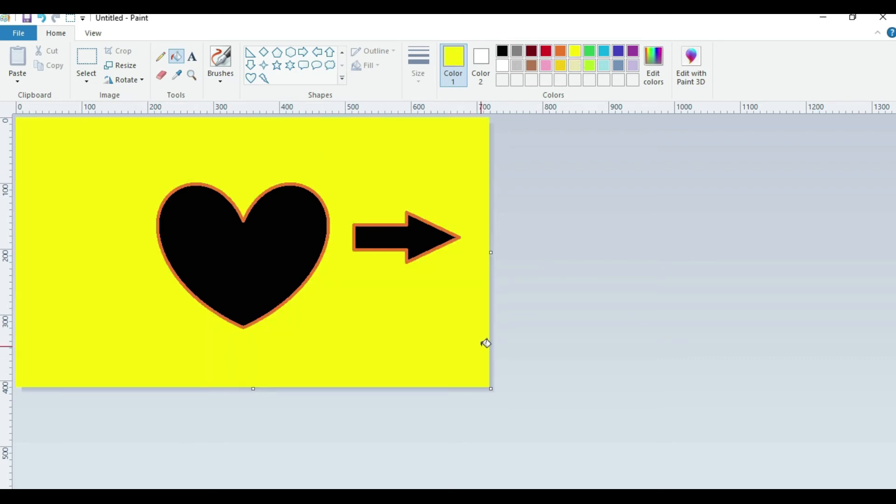
# - Refill the inside of the heart and the arrow with turquoise
pyautogui.click(604, 53)
pyautogui.click(298, 209)
pyautogui.click(418, 235)
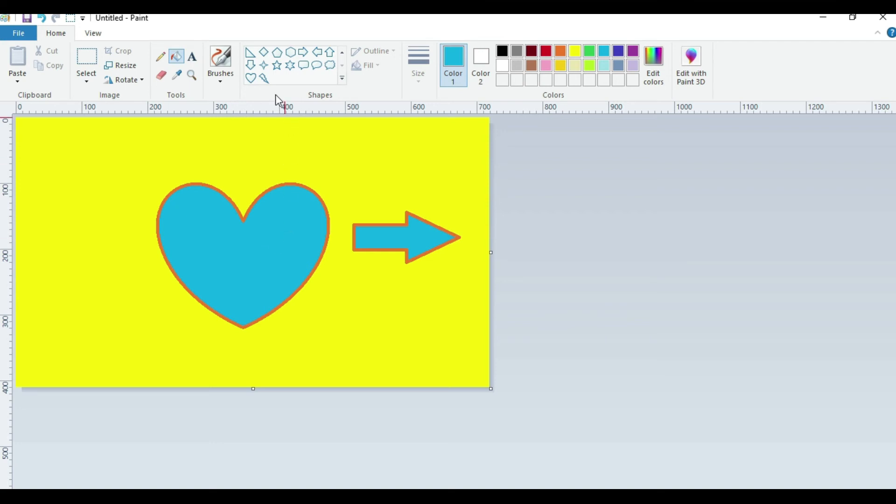
# - Add turquoise-outlined sample shapes around the large heart, including a six-pointed star and a small heart on its left side
pyautogui.click(290, 65)
pyautogui.hotkey('ctrl', 'z')
pyautogui.moveTo(61, 169); pyautogui.dragTo(121, 221)
pyautogui.click(250, 79)
pyautogui.moveTo(57, 274); pyautogui.dragTo(113, 328)
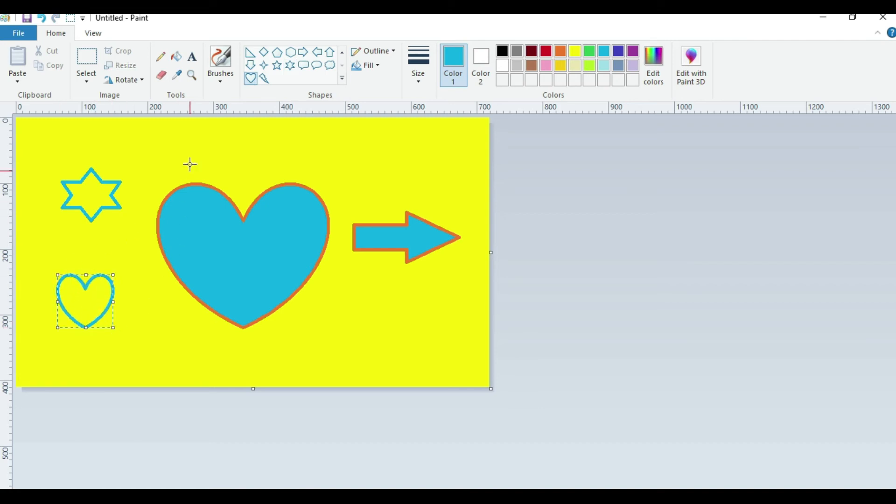
pyautogui.moveTo(201, 131); pyautogui.dragTo(228, 171)
pyautogui.click(315, 152)
pyautogui.moveTo(379, 209); pyautogui.dragTo(380, 210)
pyautogui.moveTo(335, 334); pyautogui.dragTo(394, 378)
# - Undo the turquoise-outlined sample shapes just added around the large heart
pyautogui.hotkey('ctrl', 'z')
pyautogui.hotkey('ctrl', 'z')
pyautogui.hotkey('ctrl', 'z')
pyautogui.hotkey('ctrl', 'z')
pyautogui.hotkey('ctrl', 'z')
pyautogui.hotkey('ctrl', 'z')
# - Draw turquoise-outlined four-point and five-point stars left of the heart and a cloud callout above the arrow
pyautogui.click(263, 65)
pyautogui.moveTo(60, 153); pyautogui.dragTo(131, 244)
pyautogui.click(277, 65)
pyautogui.moveTo(67, 287); pyautogui.dragTo(167, 364)
pyautogui.click(330, 65)
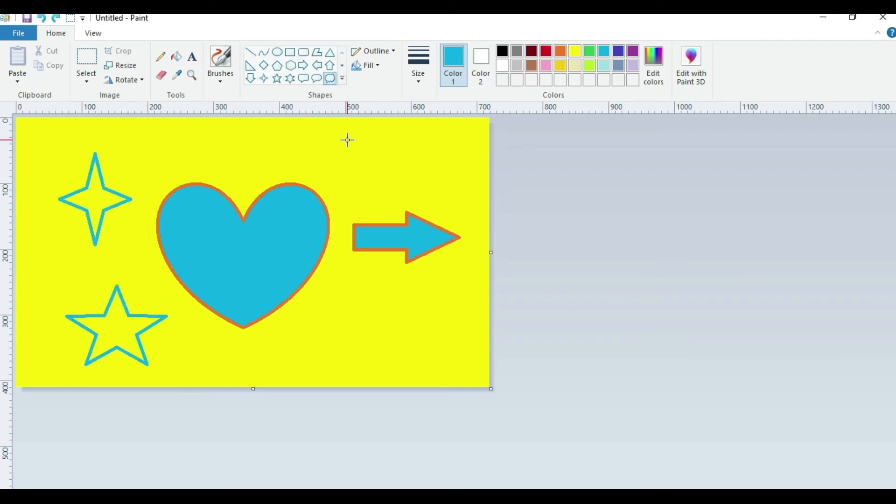
pyautogui.moveTo(347, 140); pyautogui.dragTo(400, 200)
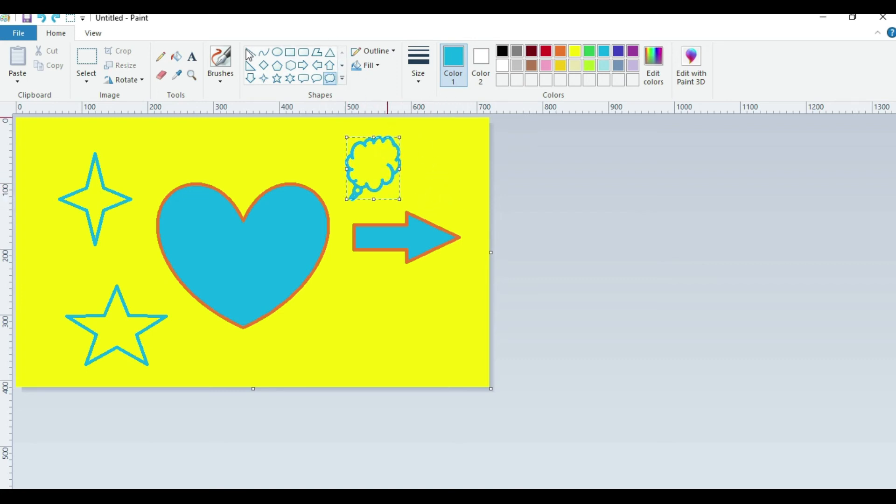
# - Review the available fill and outline styles for the selected cloud callout
pyautogui.click(368, 65)
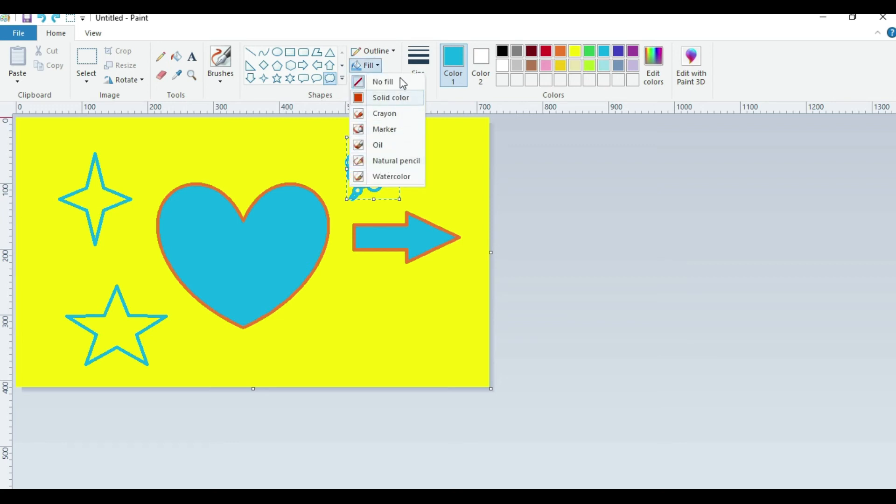
pyautogui.click(391, 48)
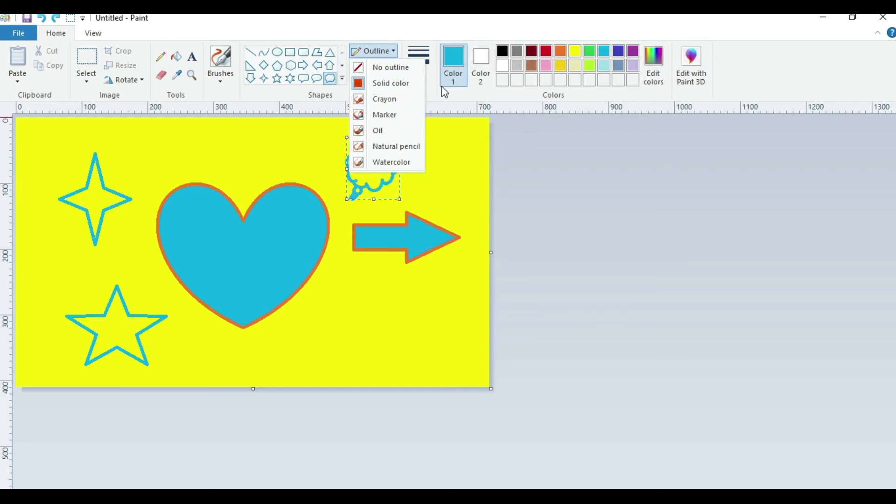
pyautogui.click(433, 101)
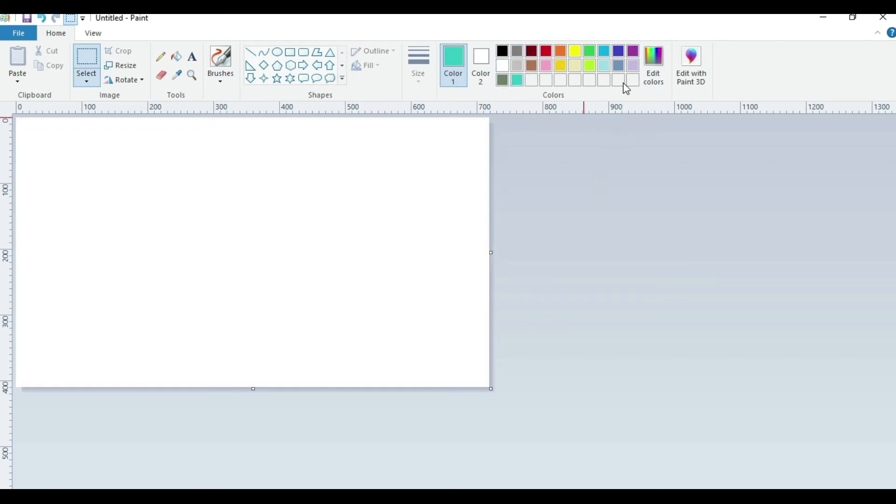
# - Mix an olive colour with hue 35, saturation 74 and luminosity 109 and add it to the custom colours
pyautogui.click(665, 63)
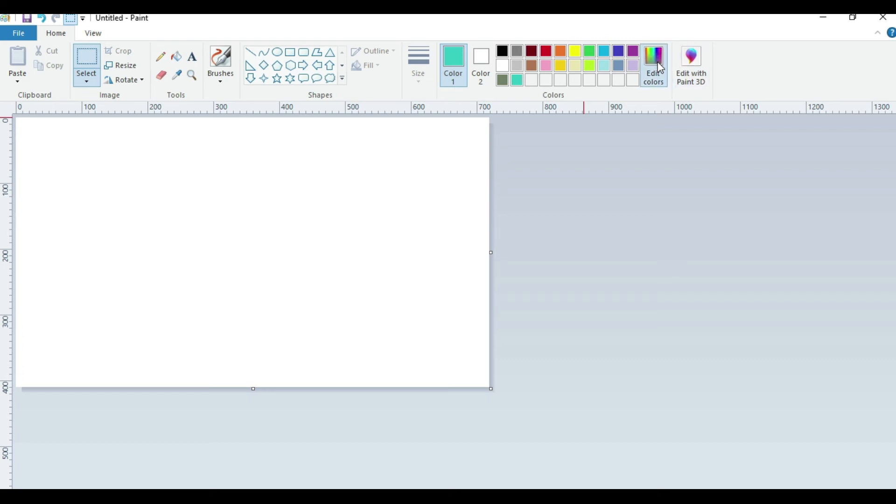
pyautogui.click(496, 226)
pyautogui.click(484, 252)
pyautogui.click(472, 230)
pyautogui.click(508, 209)
pyautogui.click(471, 248)
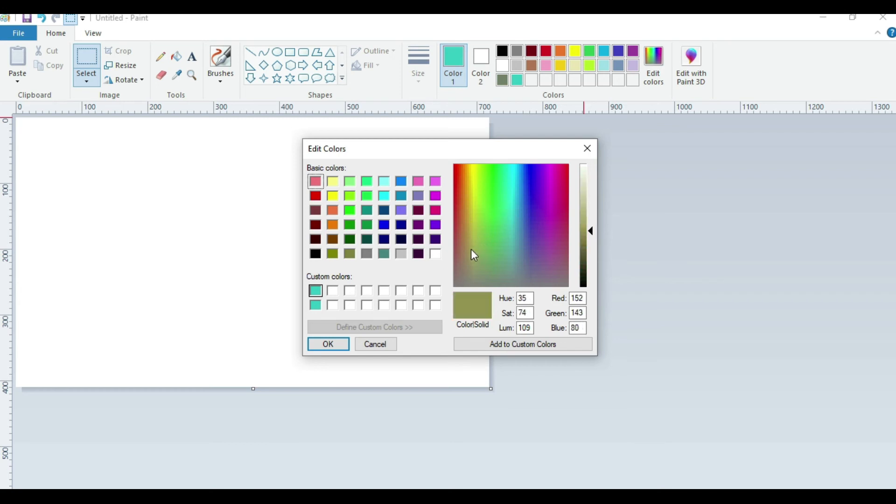
pyautogui.click(485, 345)
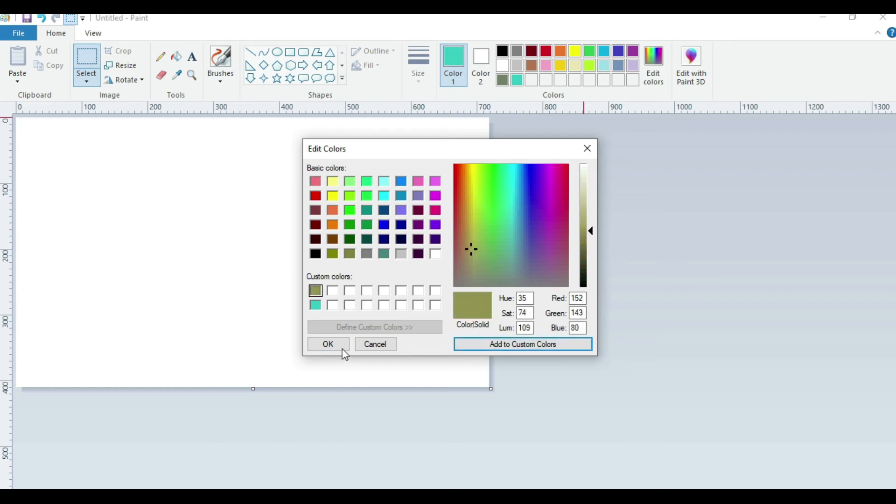
# - Accept the mixed olive colour and fill the entire blank canvas with it
pyautogui.click(336, 346)
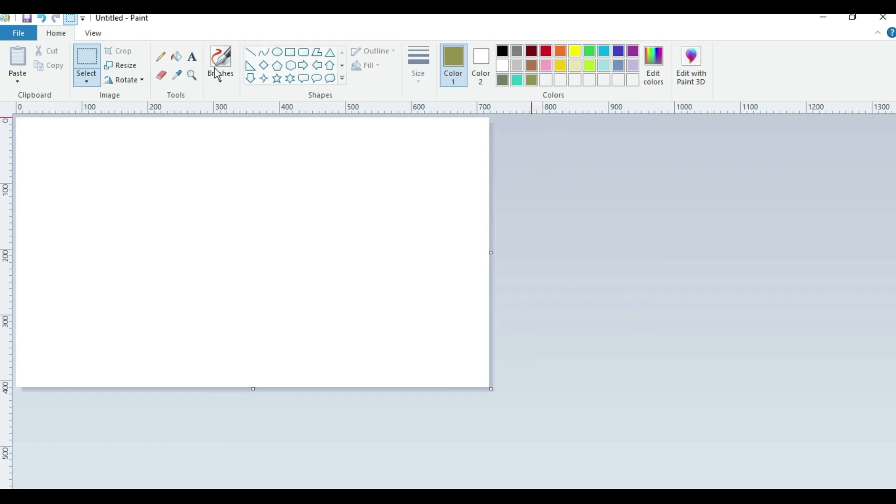
pyautogui.click(184, 64)
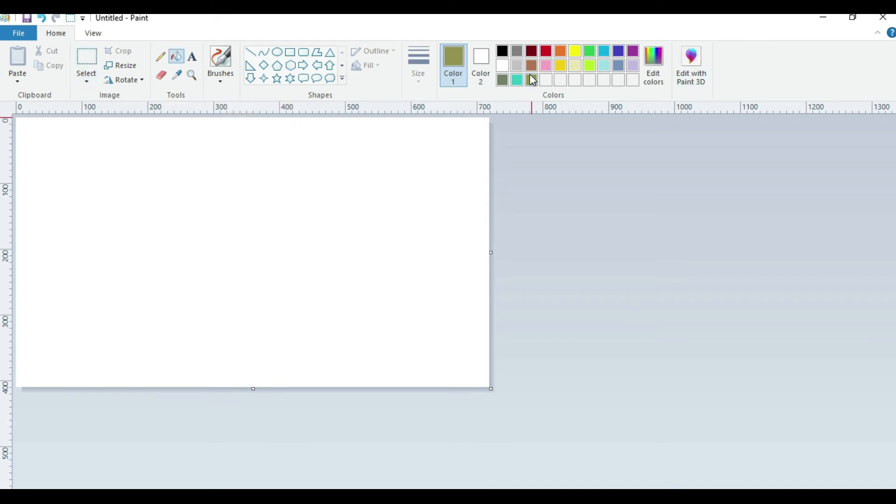
pyautogui.click(258, 209)
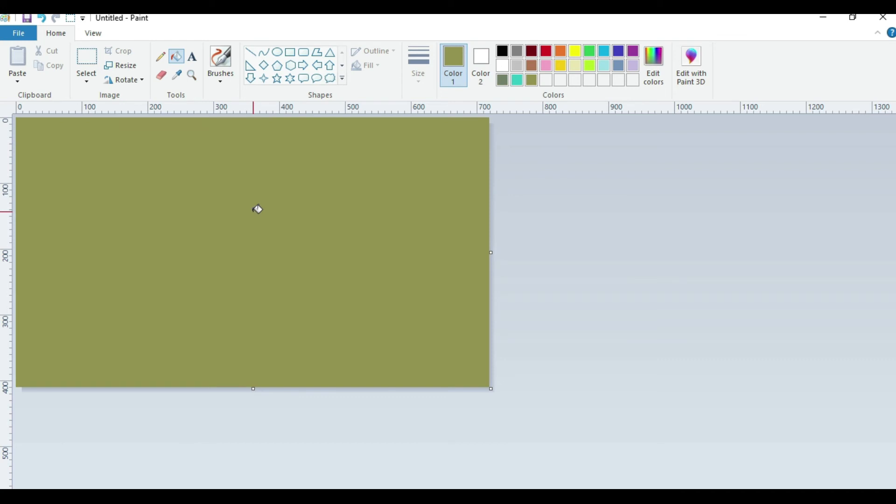
# - Draw a white-outlined heart about 345 px wide and 250 px high in the middle of the olive canvas
pyautogui.click(504, 66)
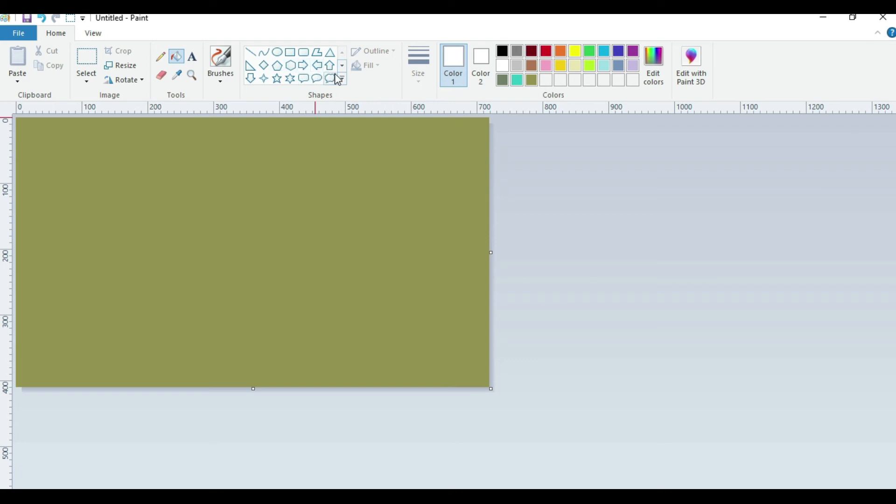
pyautogui.scroll(-1, 339, 80)
pyautogui.scroll(1, 226, 92)
pyautogui.click(343, 79)
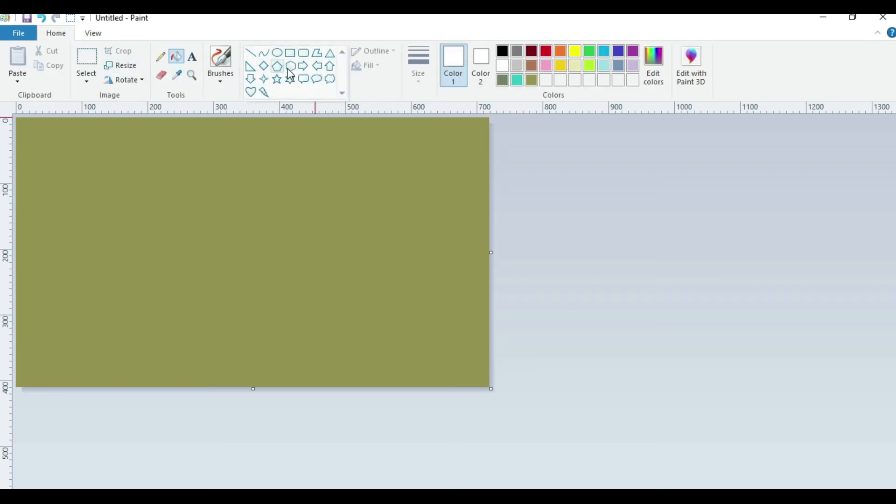
pyautogui.click(250, 92)
pyautogui.moveTo(131, 169); pyautogui.dragTo(359, 332)
pyautogui.click(442, 300)
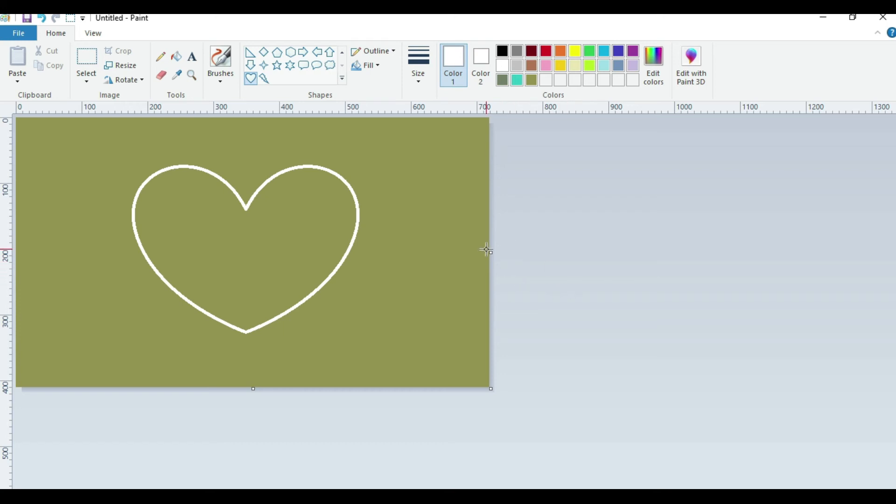
# - Widen the canvas to about 1235 px and adjust its lower edge
pyautogui.moveTo(492, 252); pyautogui.dragTo(830, 310)
pyautogui.moveTo(423, 389); pyautogui.dragTo(441, 398)
# - Delete everything on the canvas and narrow the blank canvas to about 430 px
pyautogui.hotkey('ctrl', 'a')
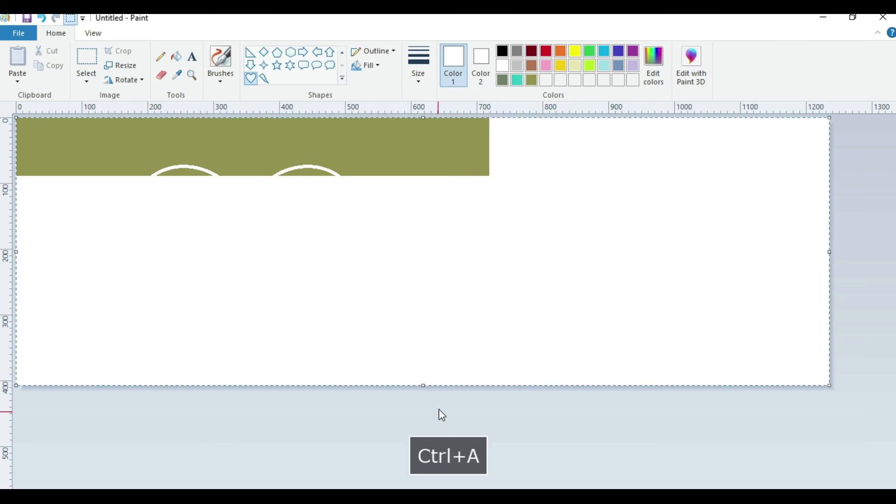
pyautogui.press('Delete')
pyautogui.moveTo(830, 252); pyautogui.dragTo(299, 261)
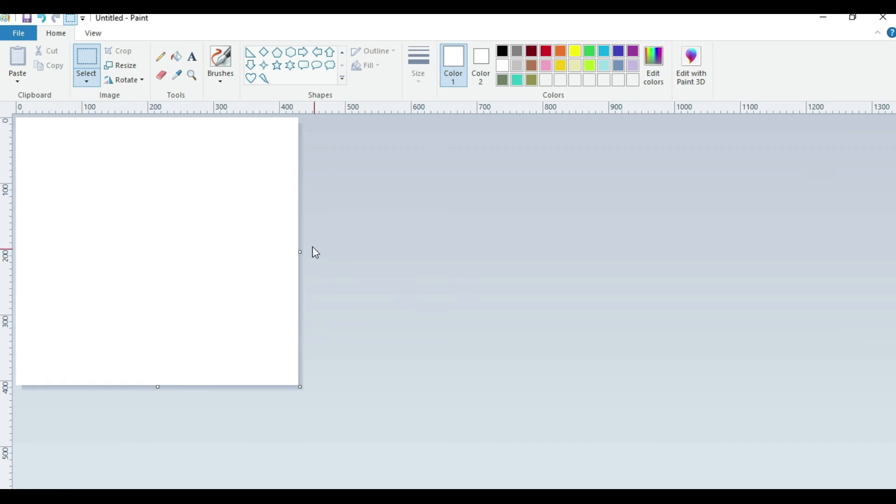
# - Hide the rulers and enlarge the canvas freehand to about 965 by 490 px
pyautogui.click(92, 33)
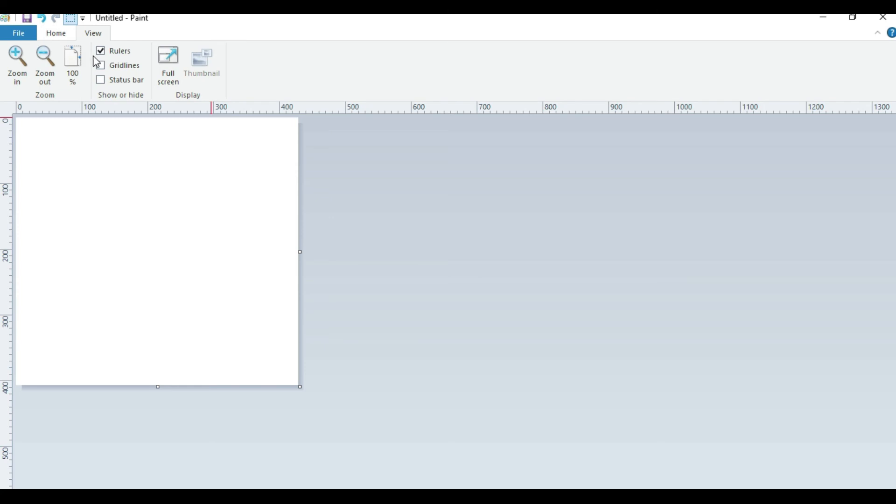
pyautogui.click(101, 55)
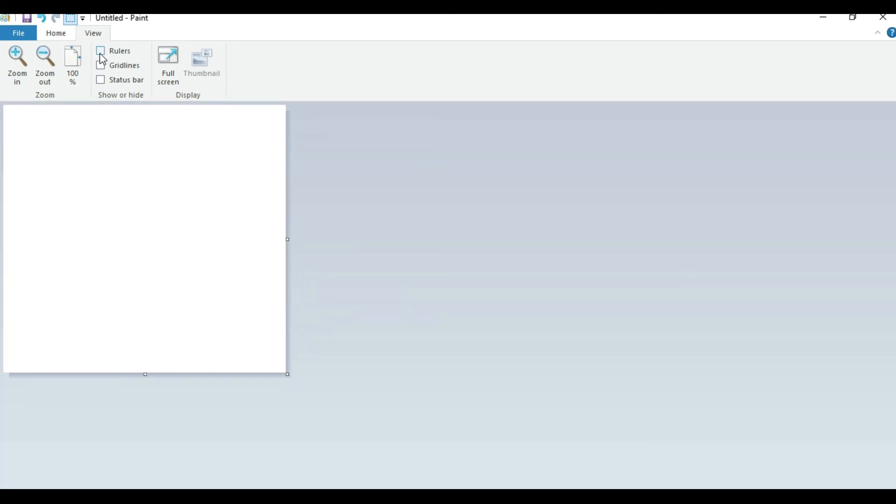
pyautogui.moveTo(286, 242); pyautogui.dragTo(639, 240)
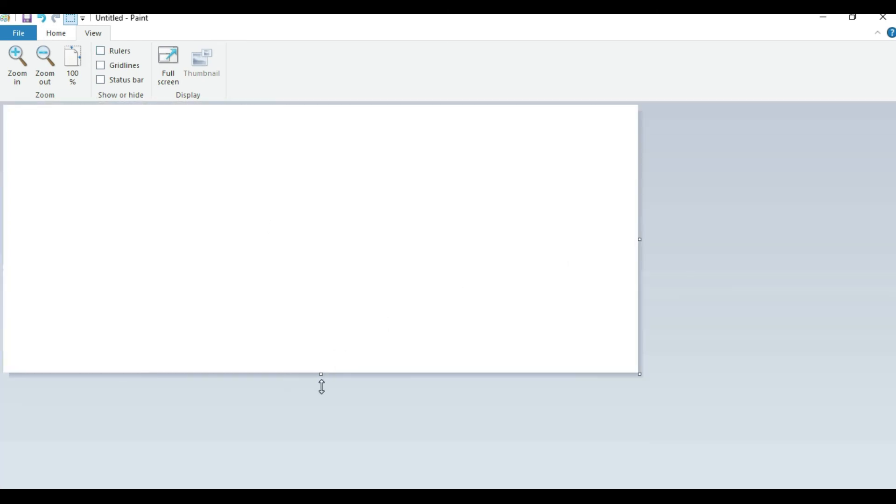
pyautogui.moveTo(321, 374); pyautogui.dragTo(324, 428)
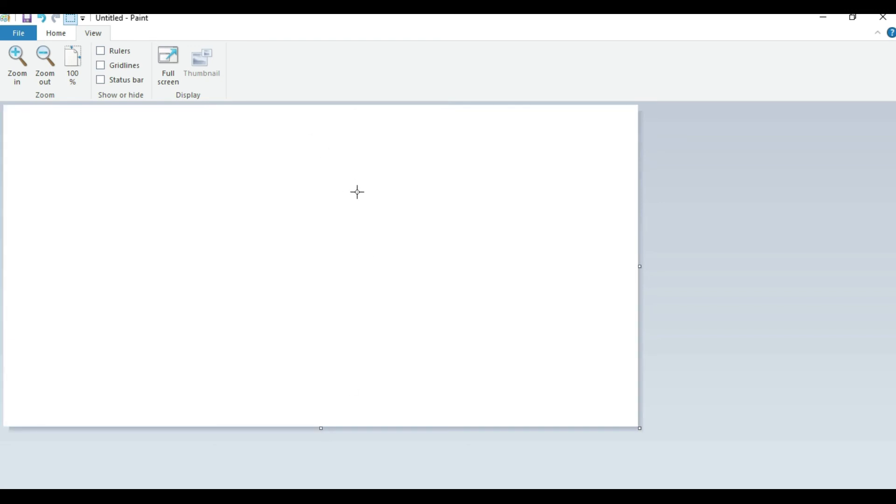
# - Show the rulers and resize the canvas against them to 800 px wide and about 400 px high
pyautogui.click(101, 52)
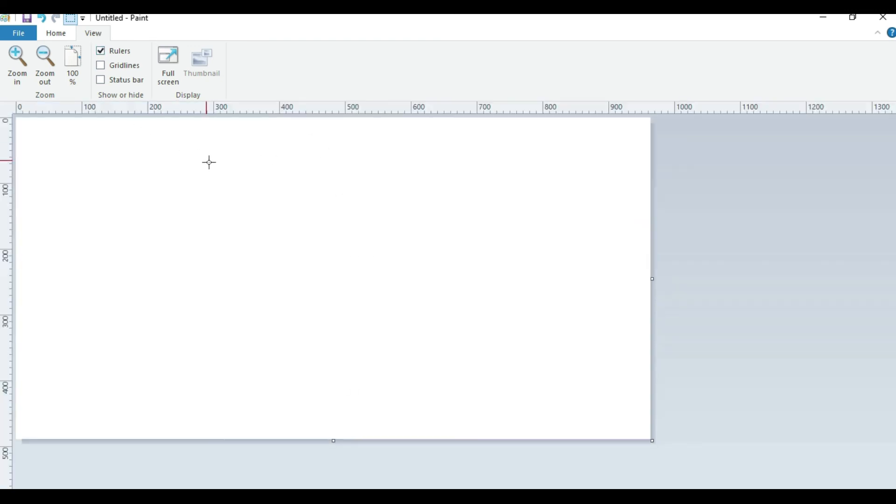
pyautogui.moveTo(650, 279); pyautogui.dragTo(543, 280)
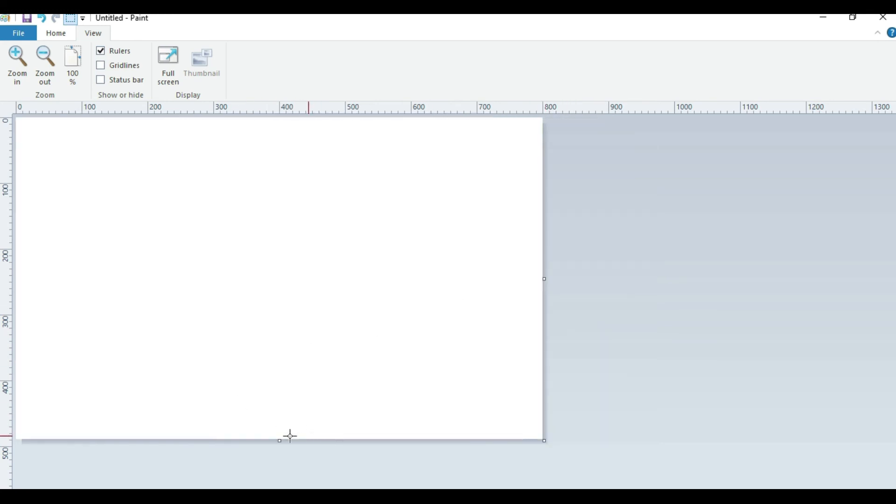
pyautogui.moveTo(279, 441); pyautogui.dragTo(277, 382)
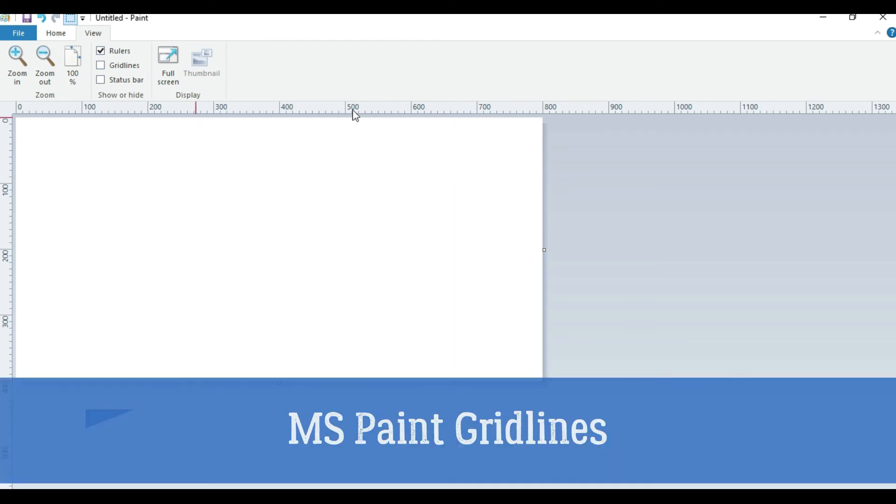
# - Show the gridlines long enough to try a rectangular selection across the grid, and hide them again
pyautogui.click(103, 68)
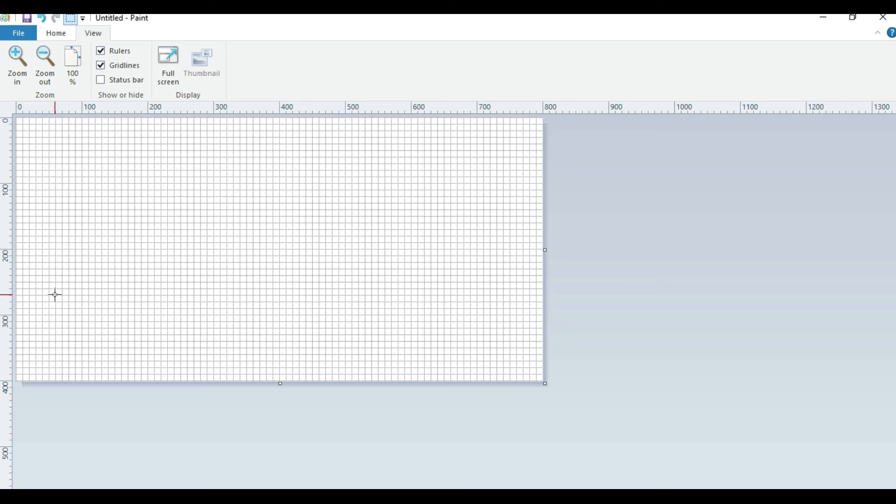
pyautogui.moveTo(59, 294); pyautogui.dragTo(401, 196)
pyautogui.click(440, 196)
pyautogui.click(101, 66)
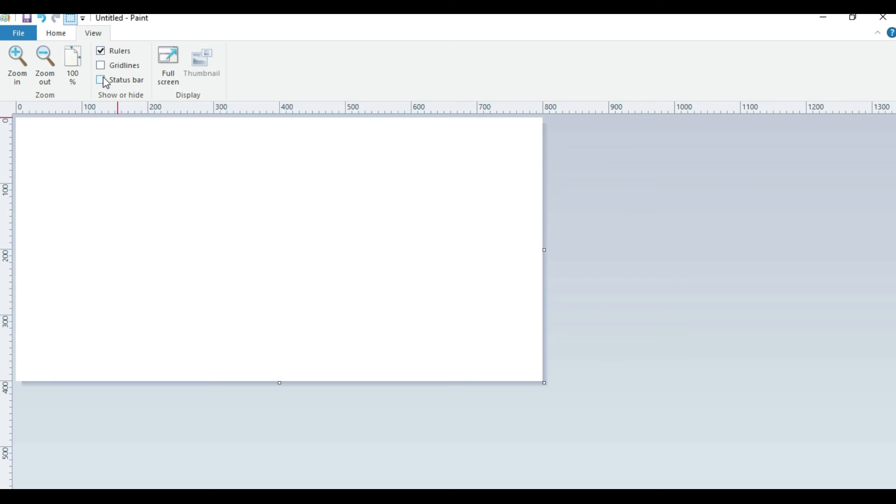
# - Toggle the status bar to examine its canvas size and zoom information, leaving it hidden
pyautogui.click(105, 84)
pyautogui.click(105, 83)
pyautogui.click(103, 84)
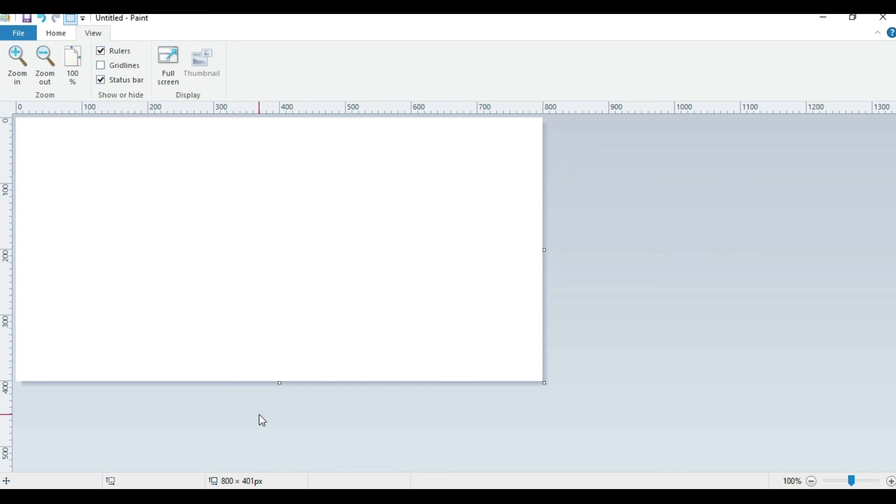
pyautogui.click(101, 83)
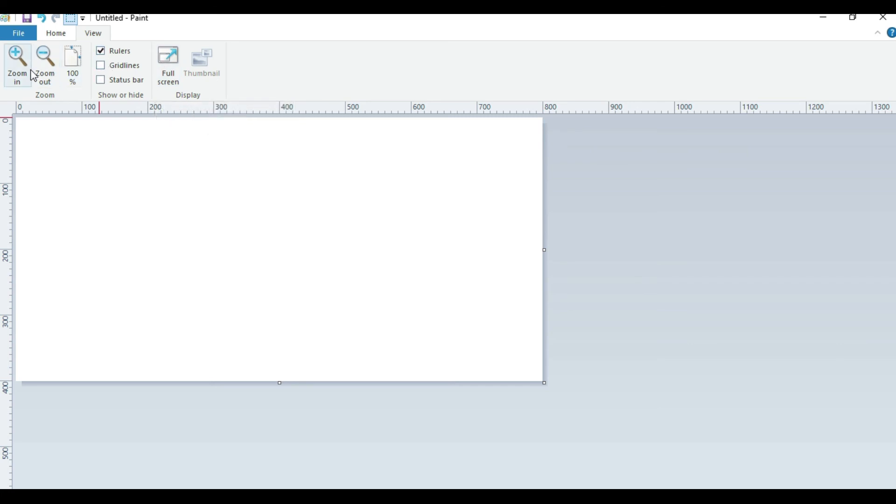
# - Locate the Magnifier tool and compare it with the zoom in and zoom out view commands
pyautogui.click(57, 36)
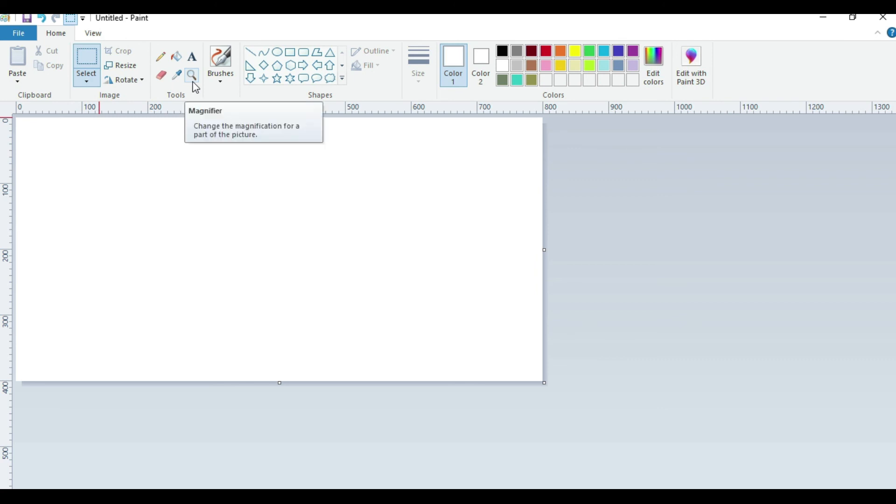
pyautogui.click(93, 33)
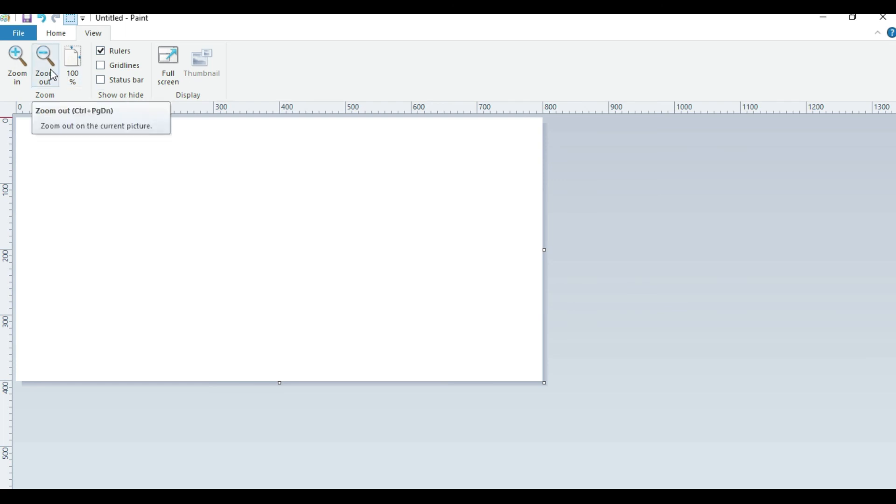
pyautogui.click(52, 34)
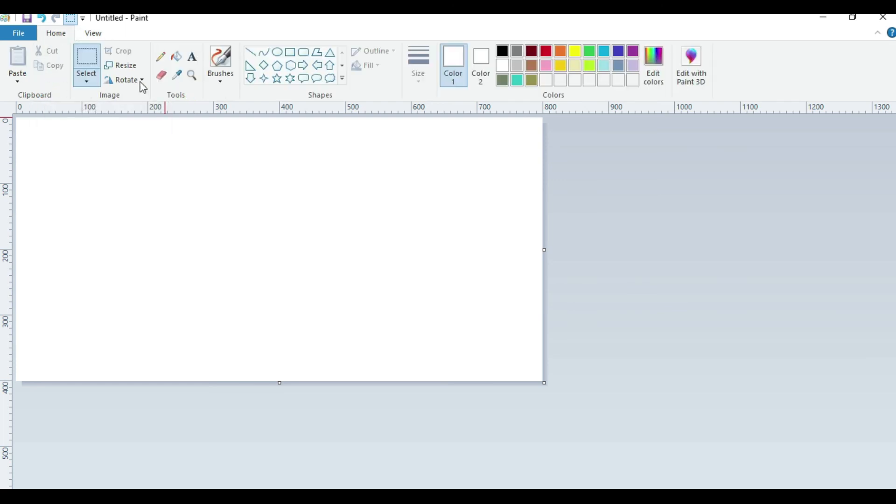
# - Review the file commands for saving, printing and emailing, and inspect the image properties
pyautogui.click(20, 40)
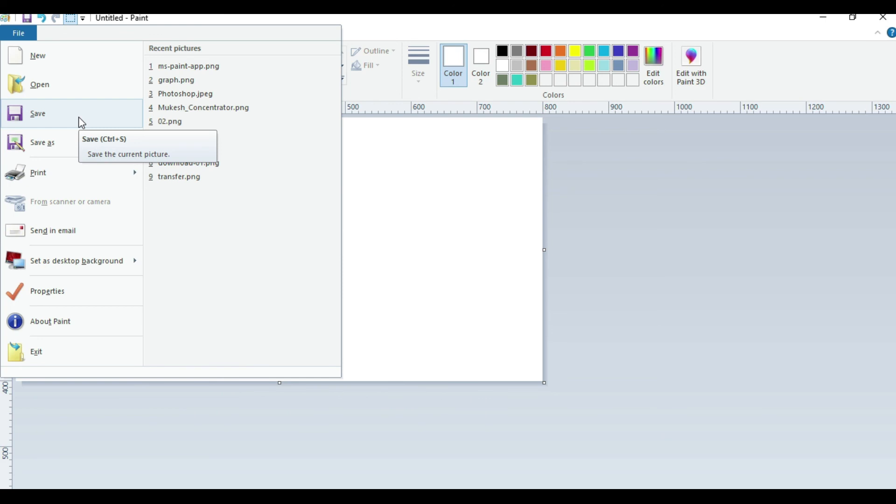
pyautogui.moveTo(38, 151)
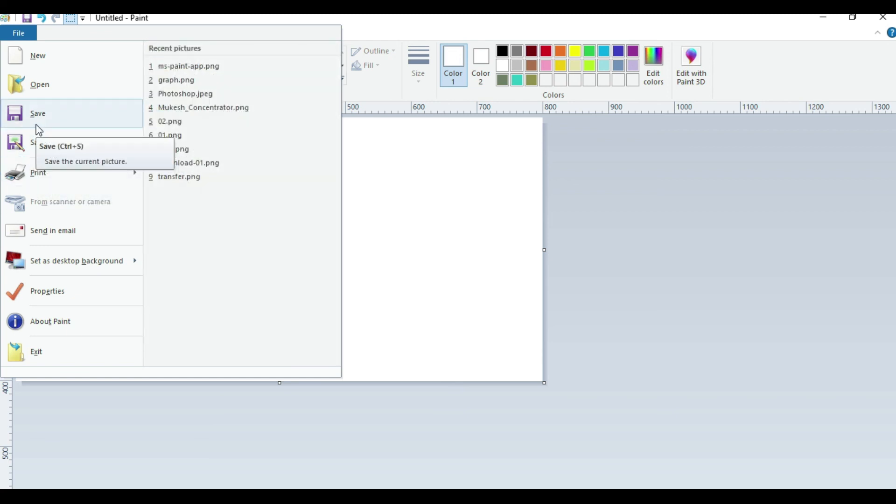
pyautogui.moveTo(70, 172)
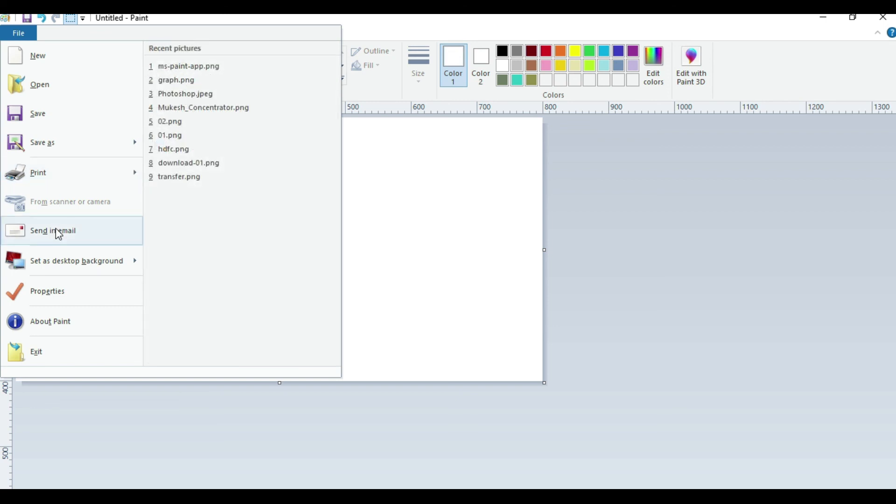
pyautogui.click(49, 288)
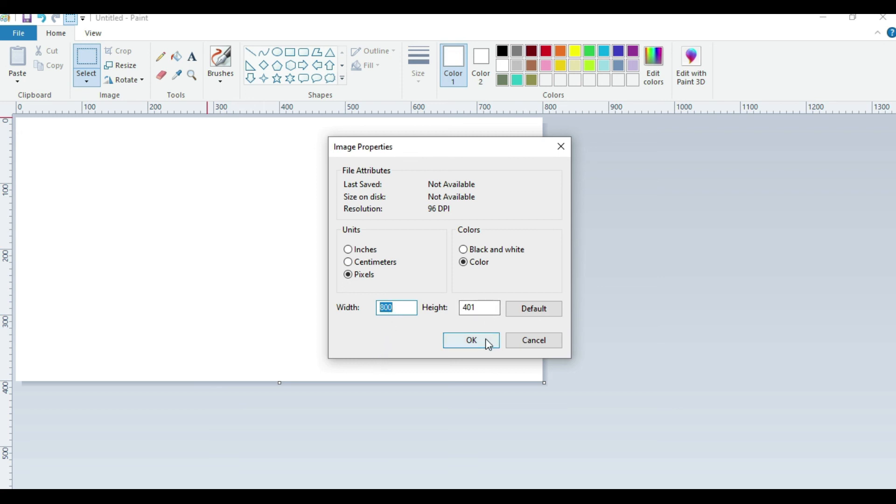
pyautogui.click(472, 341)
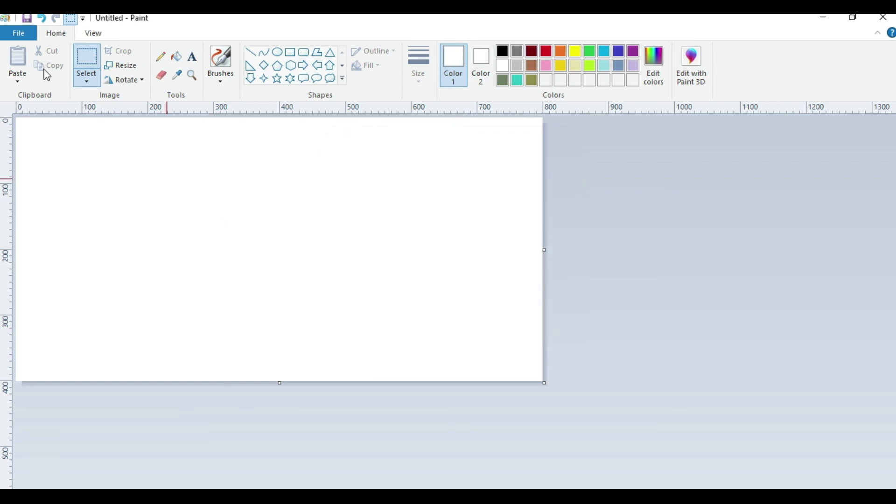
pyautogui.click(92, 35)
pyautogui.click(55, 37)
pyautogui.click(19, 36)
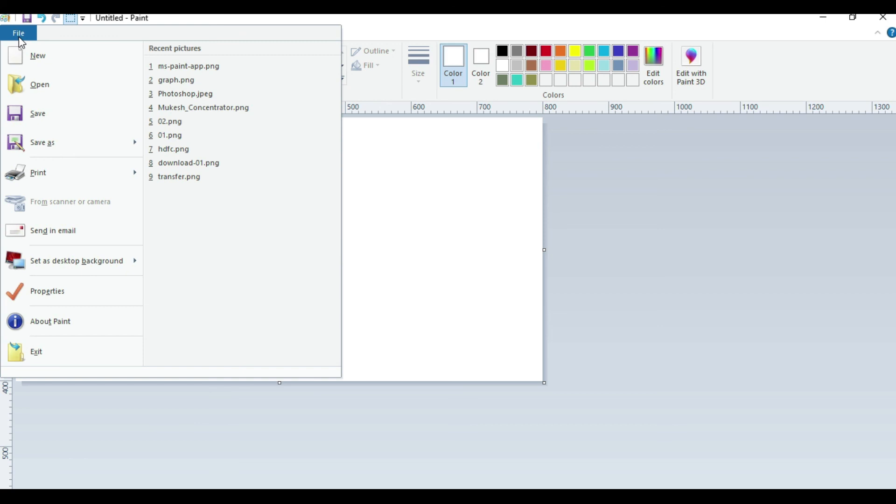
pyautogui.click(378, 234)
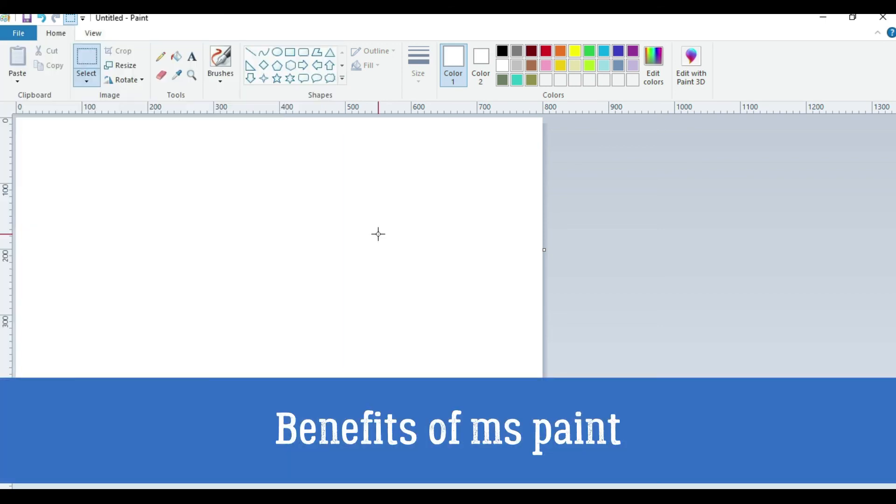